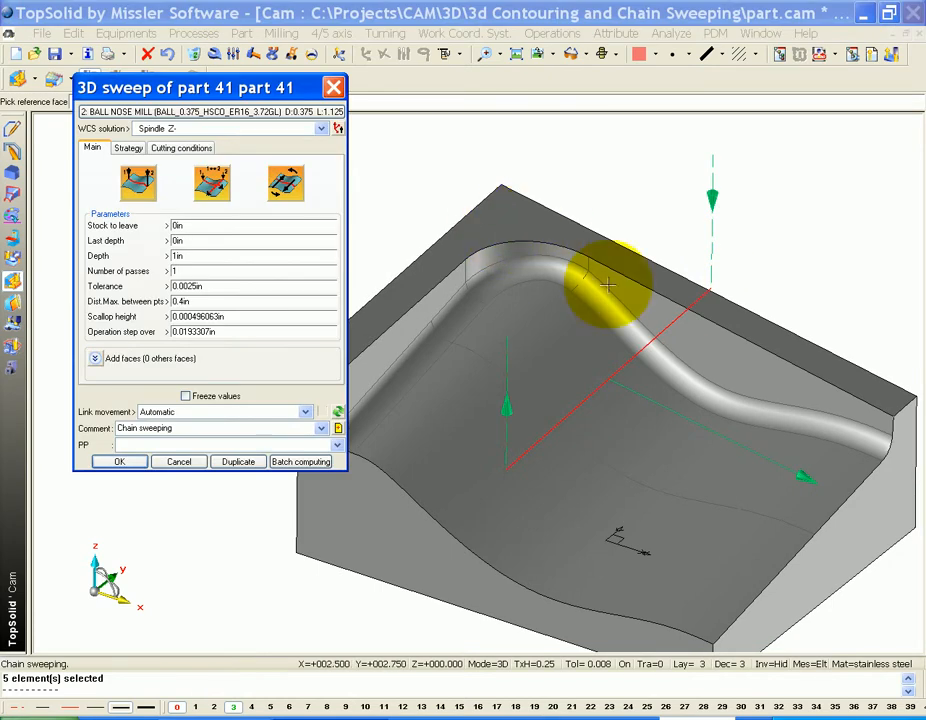
pyautogui.click(212, 185)
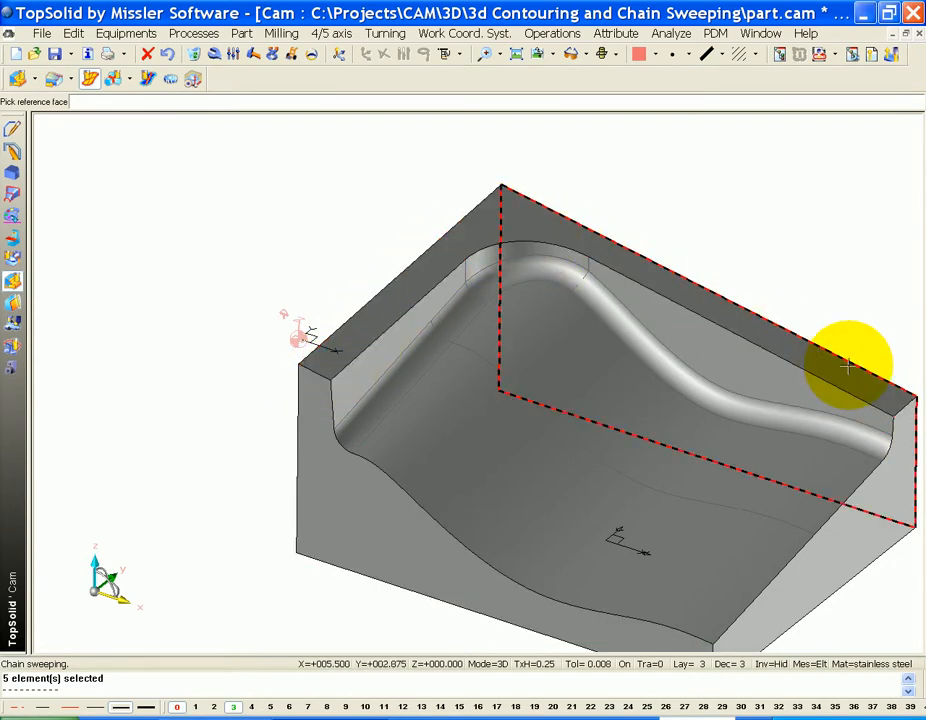
pyautogui.moveTo(272, 318); pyautogui.dragTo(205, 288, button='middle')
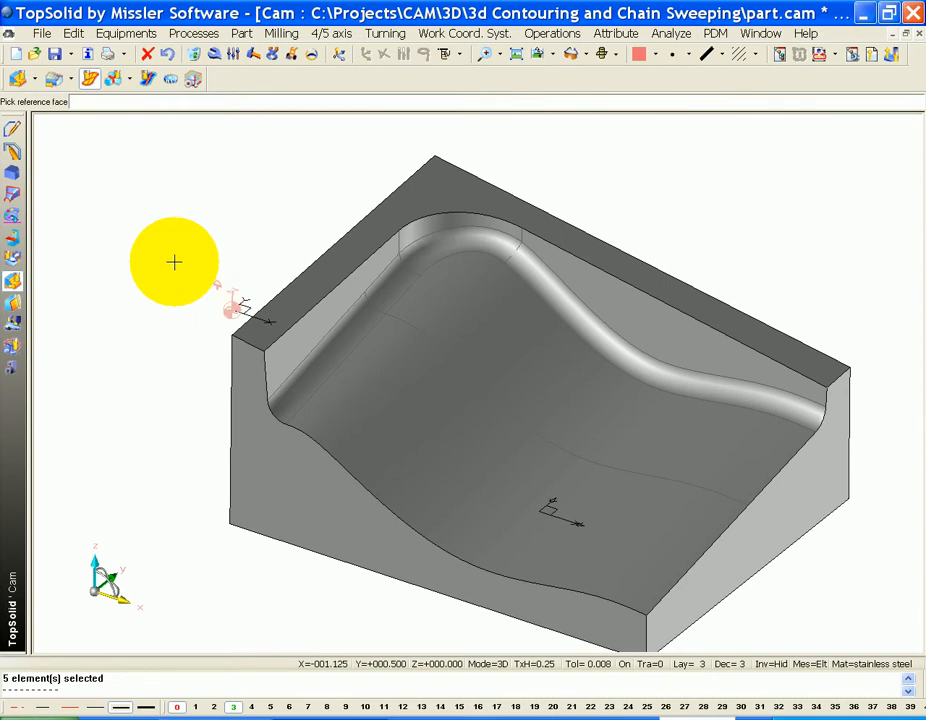
pyautogui.press('Escape')
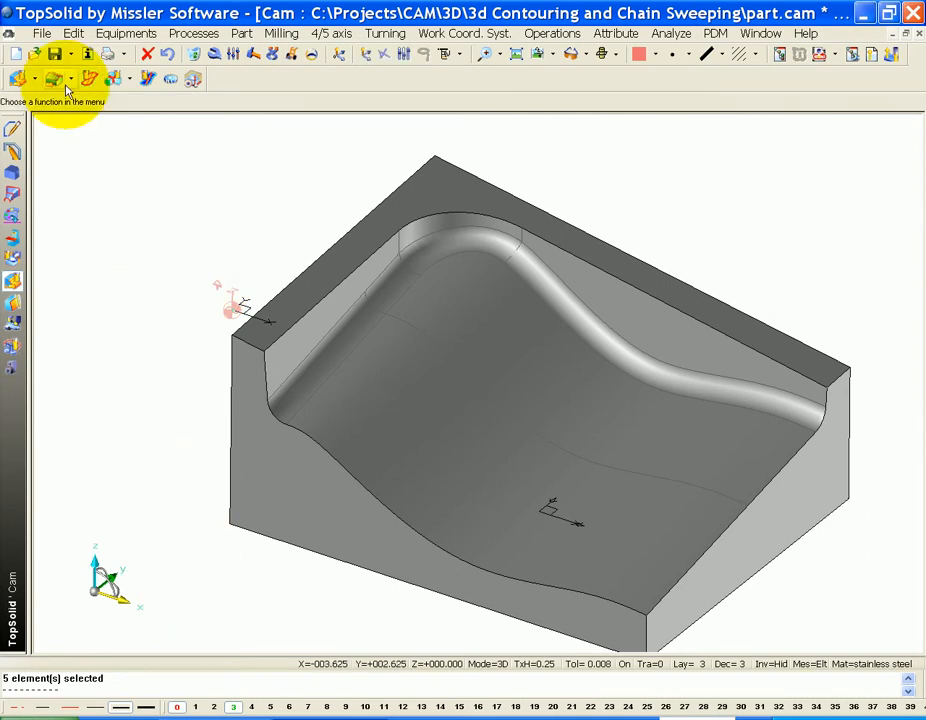
# Copy the pocket's inner top edge path and the block's two long outer top edges as curves, using edge path mode.
pyautogui.click(13, 128)
pyautogui.click(294, 94)
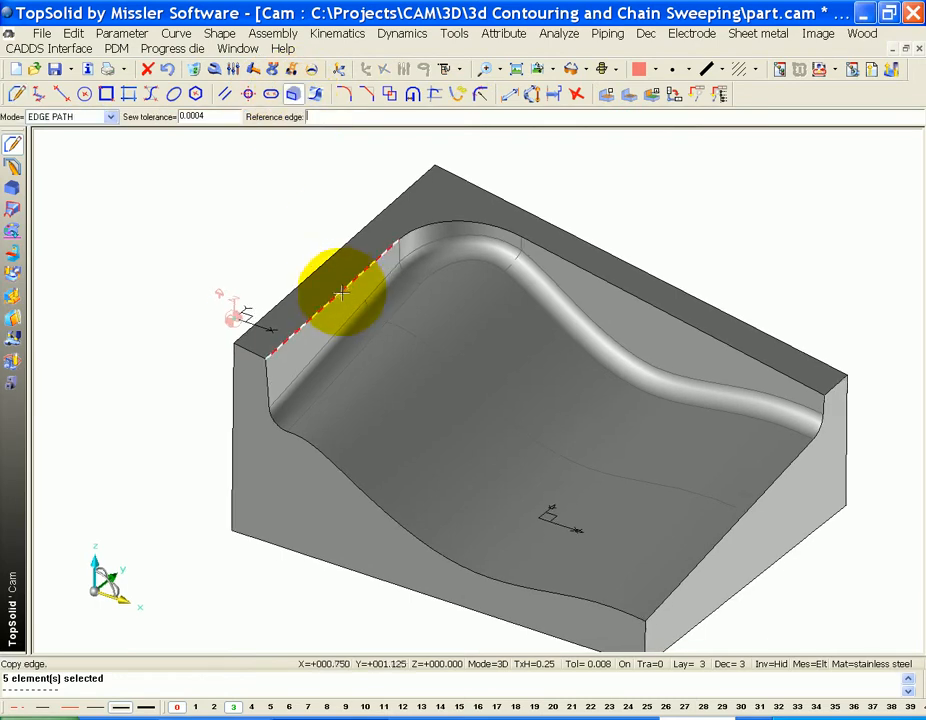
pyautogui.click(342, 290)
pyautogui.click(335, 253)
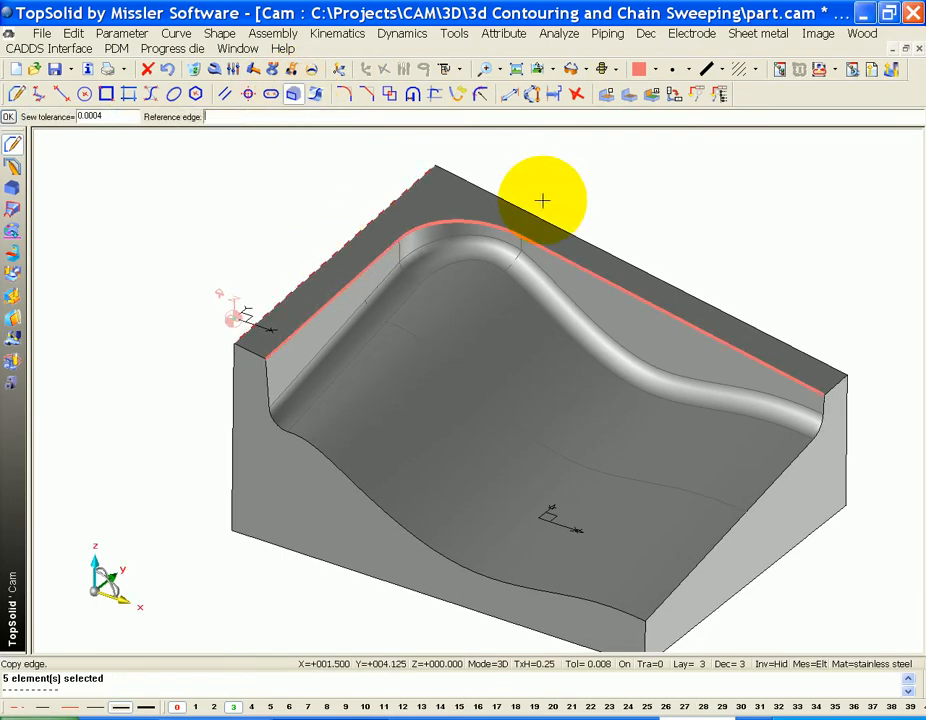
pyautogui.click(560, 226)
pyautogui.press('F1')
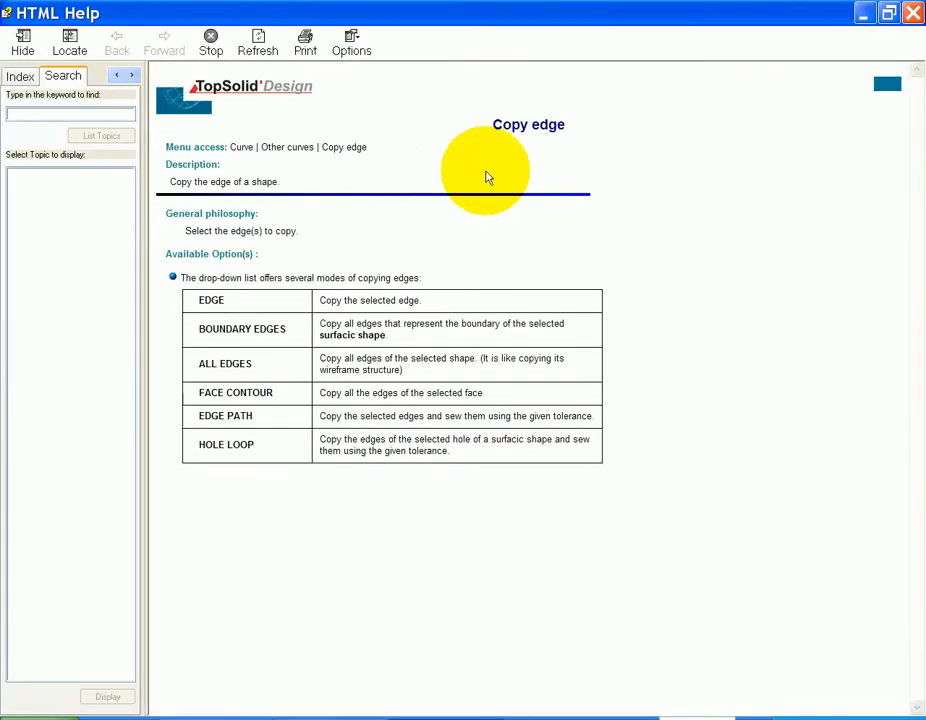
pyautogui.click(918, 20)
pyautogui.press('Escape')
# Project all the copied edge curves onto the XY plane.
pyautogui.moveTo(217, 258); pyautogui.dragTo(192, 293, button='middle')
pyautogui.click(176, 33)
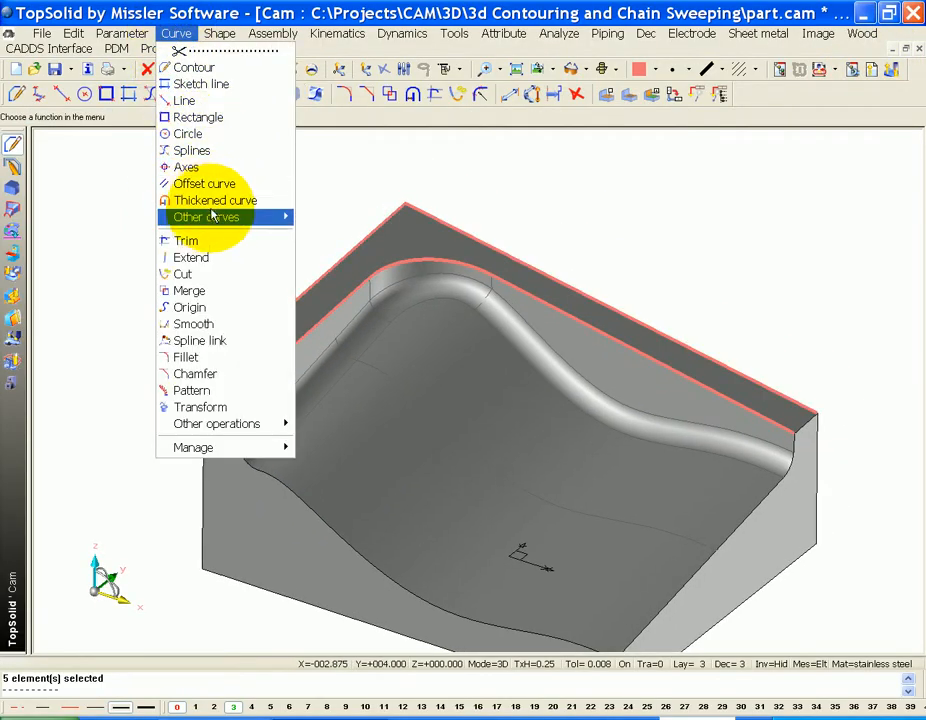
pyautogui.moveTo(212, 221)
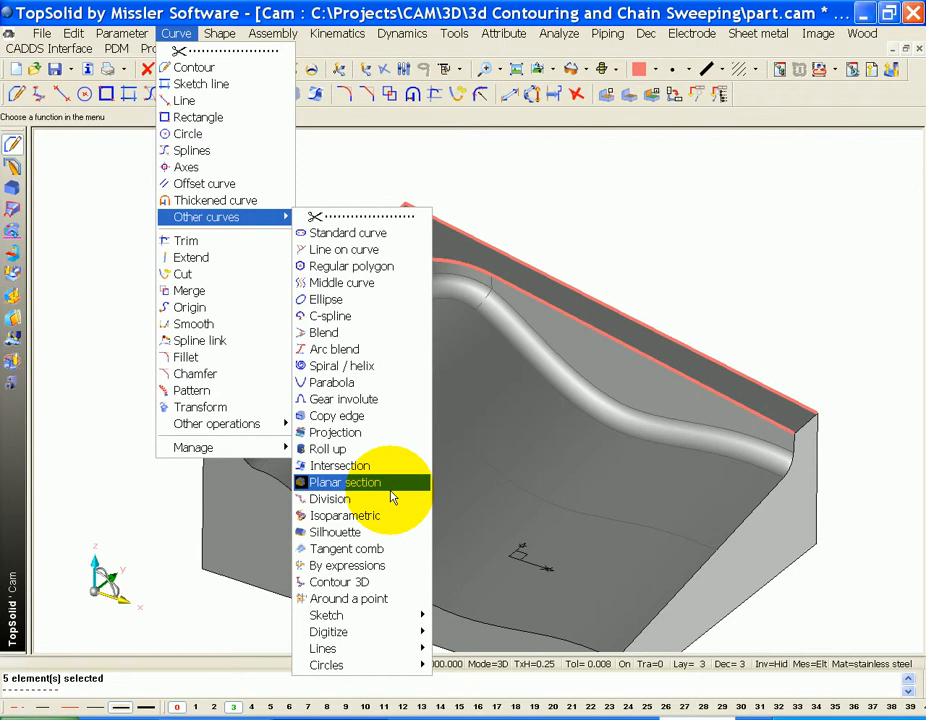
pyautogui.click(371, 440)
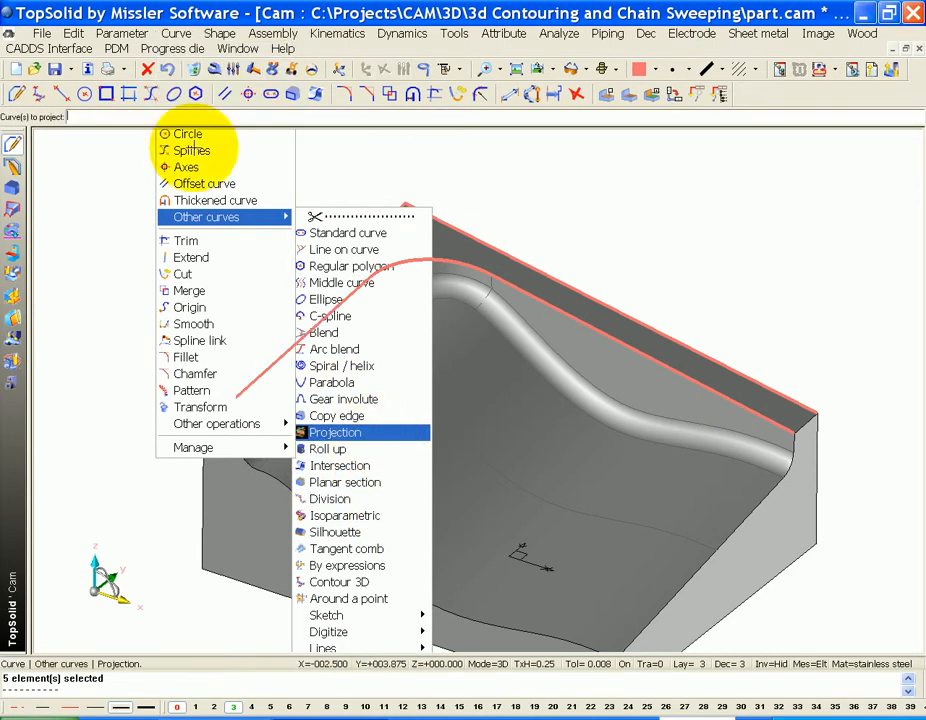
pyautogui.moveTo(131, 165); pyautogui.dragTo(568, 395)
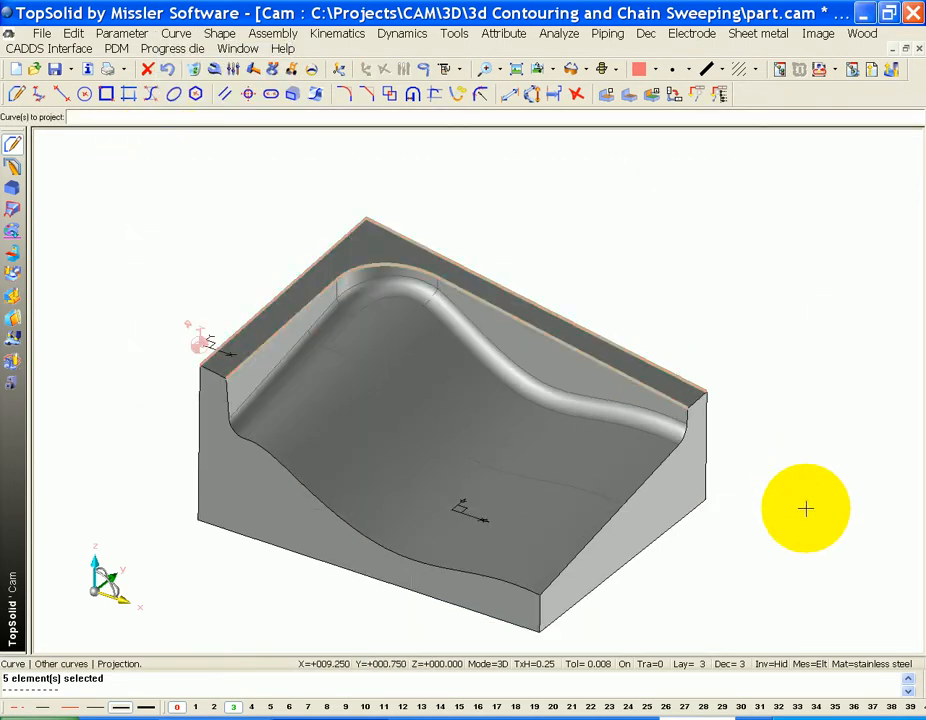
pyautogui.middleClick(806, 506)
pyautogui.click(84, 119)
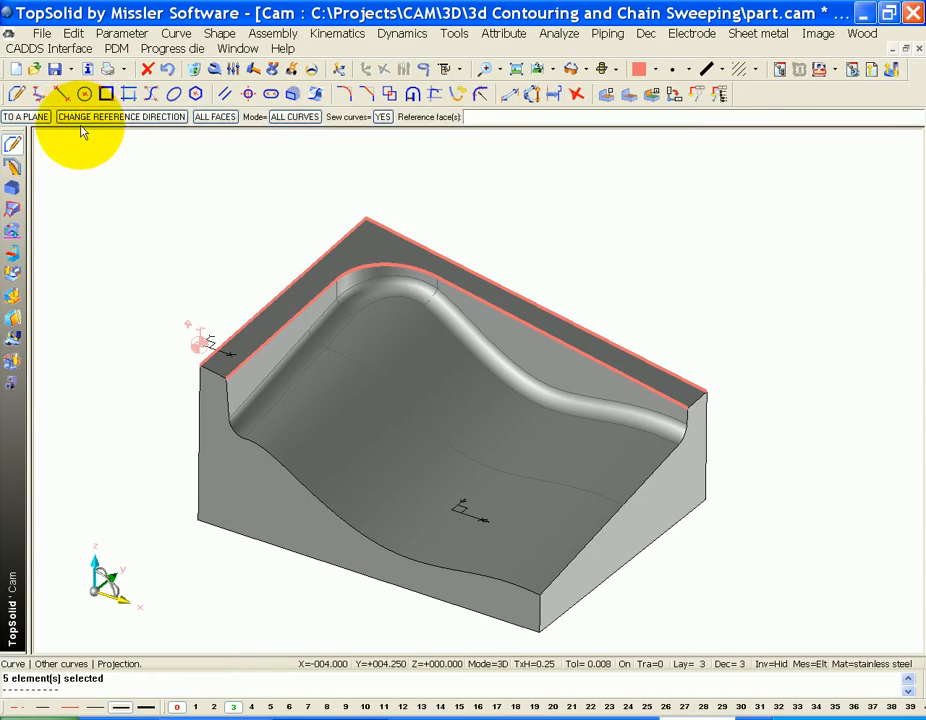
pyautogui.click(21, 119)
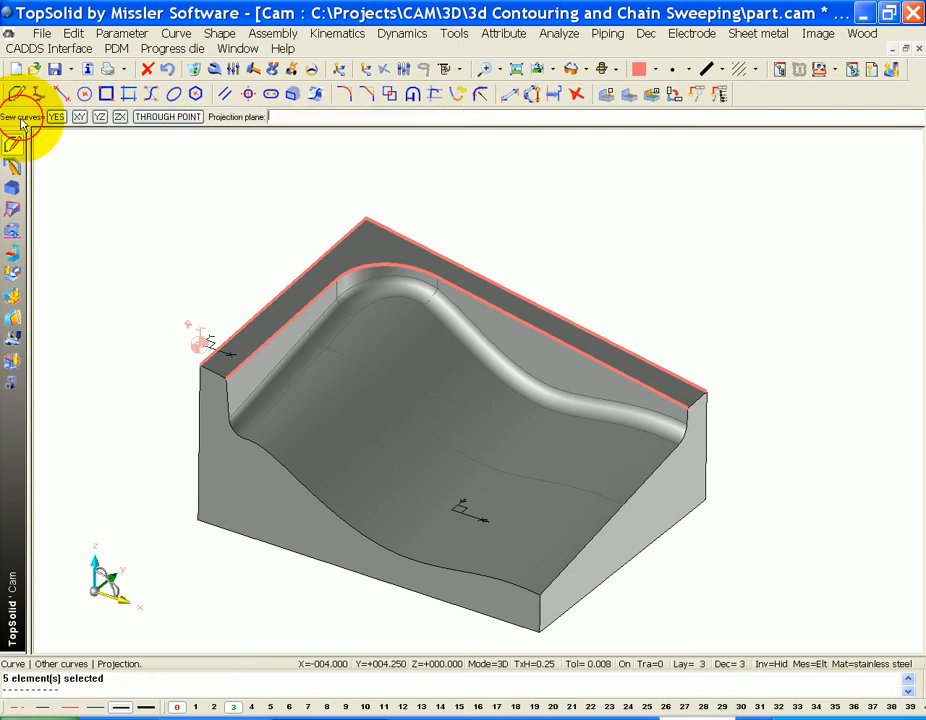
pyautogui.click(76, 117)
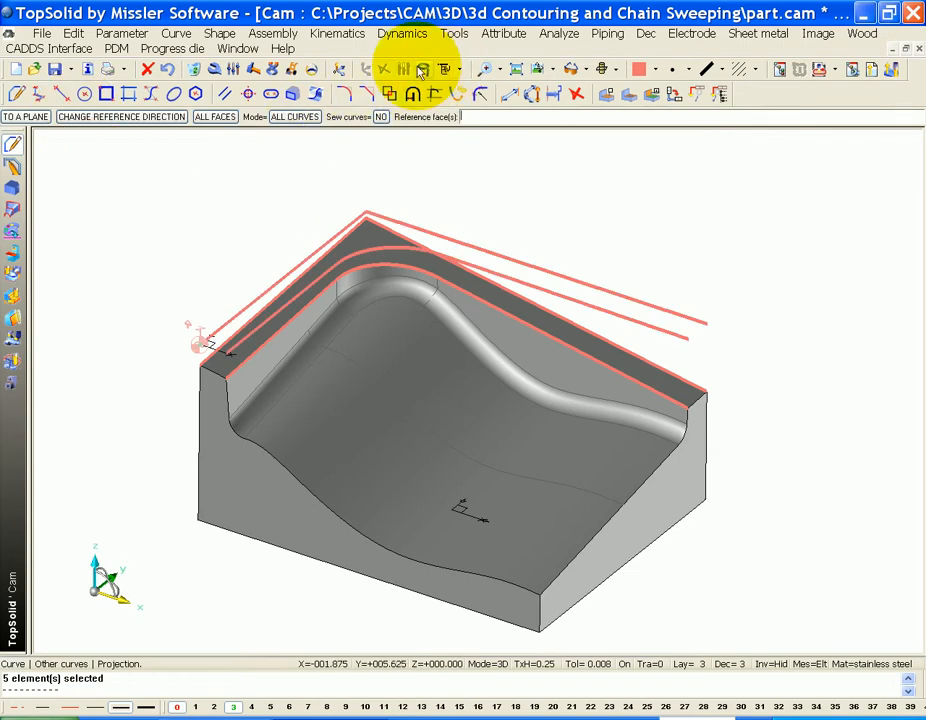
# Hide the driving edge curves on the part so that only the projected curves are displayed.
pyautogui.click(312, 69)
pyautogui.click(348, 259)
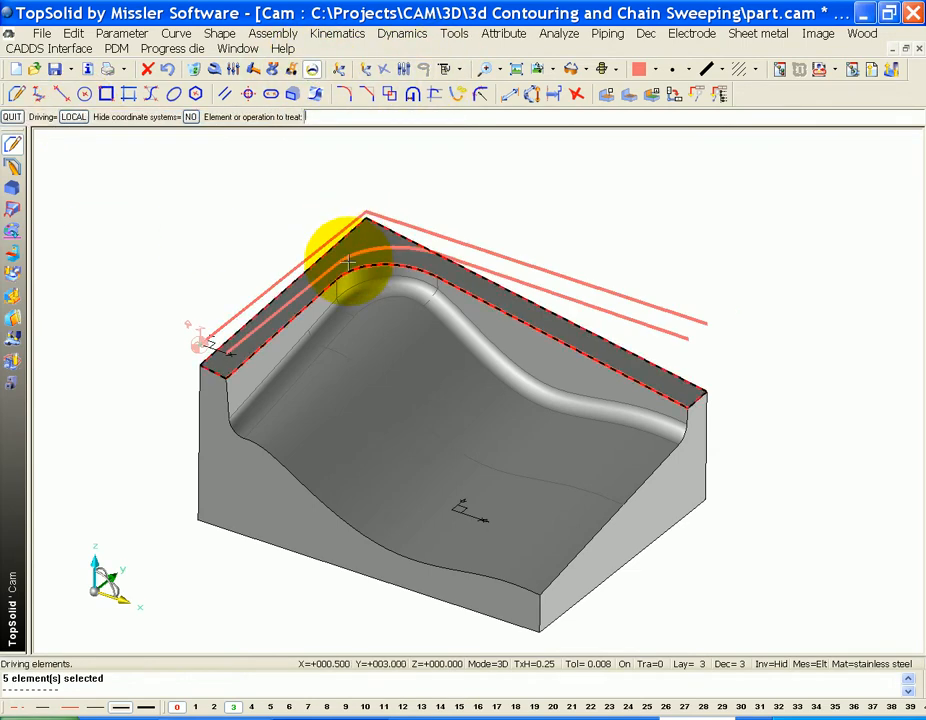
pyautogui.scroll(2, 446, 242)
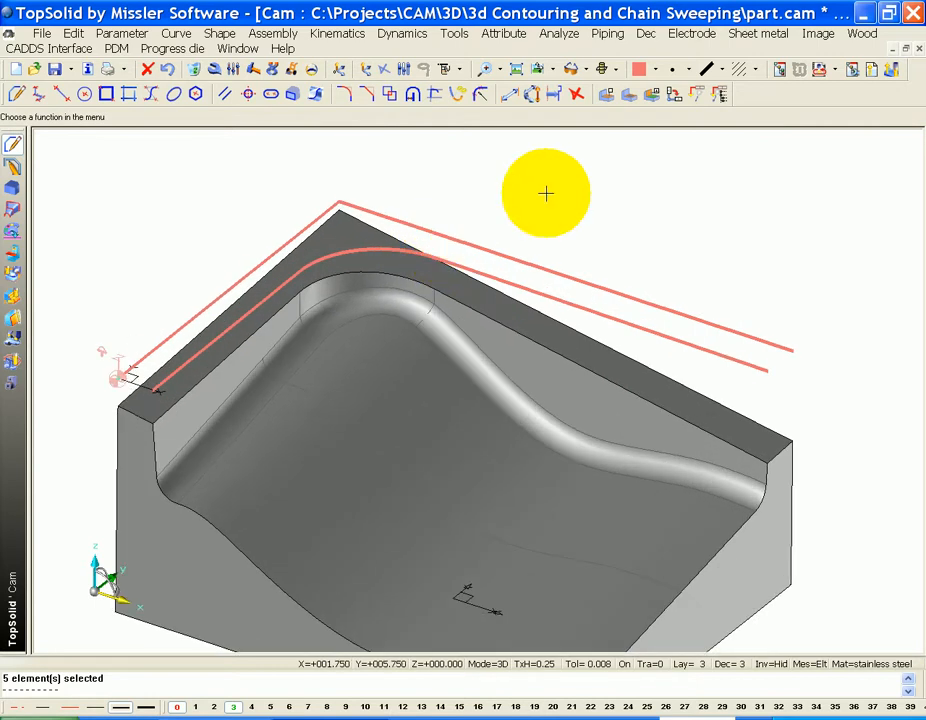
# Change the projected curves to a thin continuous line style.
pyautogui.click(721, 71)
pyautogui.click(721, 97)
pyautogui.scroll(-5, 682, 178)
pyautogui.moveTo(807, 214); pyautogui.dragTo(136, 472)
pyautogui.scroll(2, 358, 252)
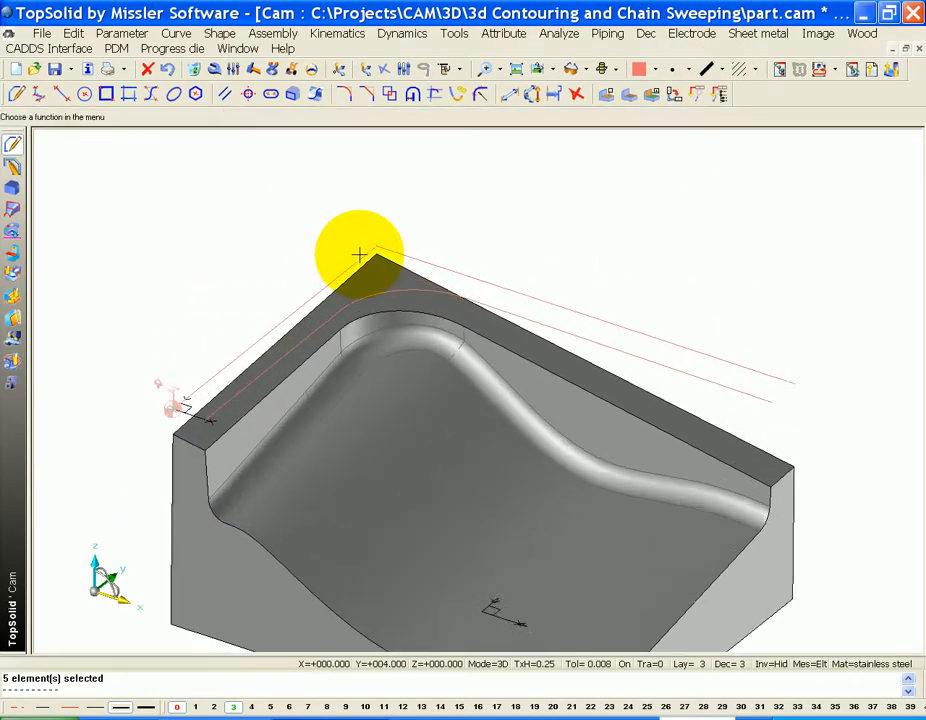
# Examine from directly above how the projected curves line up with the part's top edges.
pyautogui.moveTo(545, 242); pyautogui.dragTo(502, 284, button='middle')
pyautogui.moveTo(429, 185); pyautogui.dragTo(453, 284, button='middle')
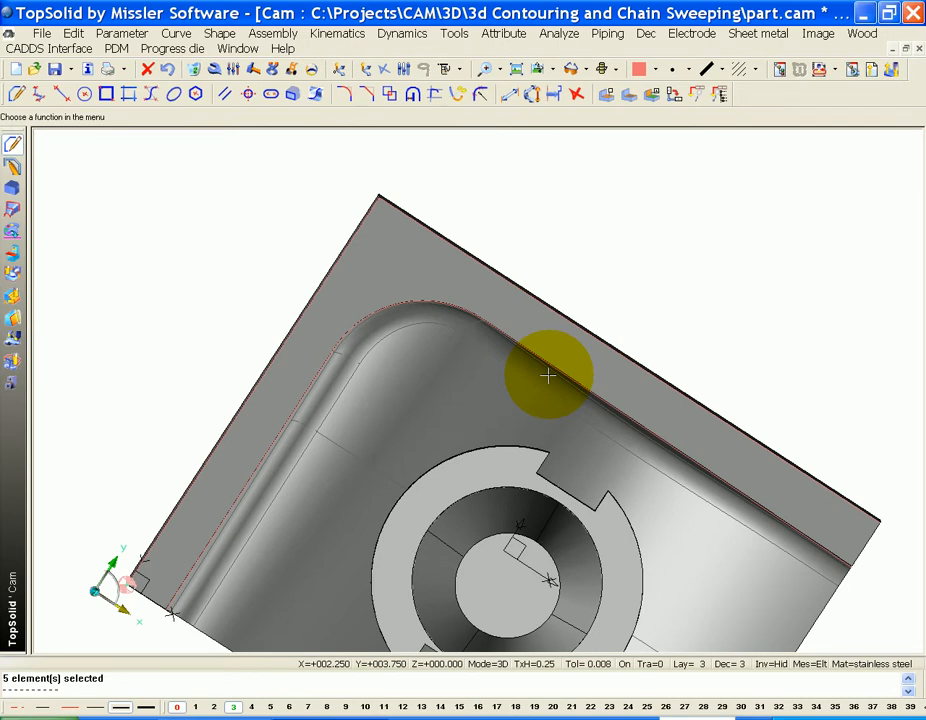
pyautogui.moveTo(378, 300); pyautogui.dragTo(369, 246, button='middle')
pyautogui.moveTo(314, 430); pyautogui.dragTo(330, 129, button='middle')
pyautogui.moveTo(287, 486); pyautogui.dragTo(276, 155, button='middle')
pyautogui.moveTo(229, 374)
pyautogui.mouseDown(button='middle')
pyautogui.moveTo(230, 338)
pyautogui.moveTo(218, 367)
pyautogui.mouseUp(button='middle')
# Using a thin line style, offset each of the two outer projected lines outward by 0.125 in and place their dimensions.
pyautogui.click(227, 96)
pyautogui.click(328, 337)
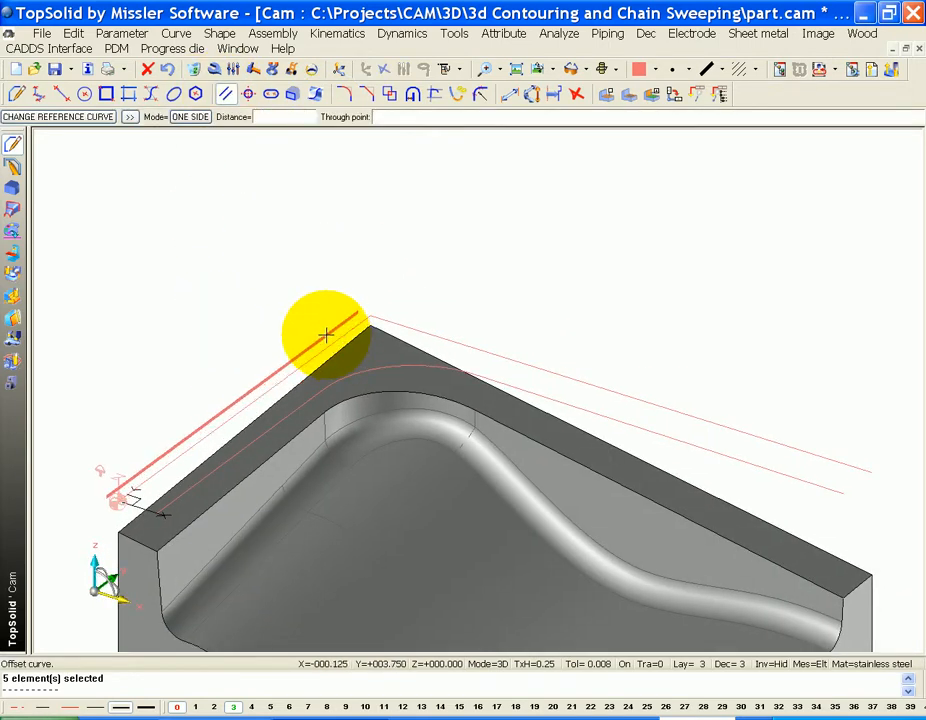
pyautogui.press('Escape')
pyautogui.click(714, 70)
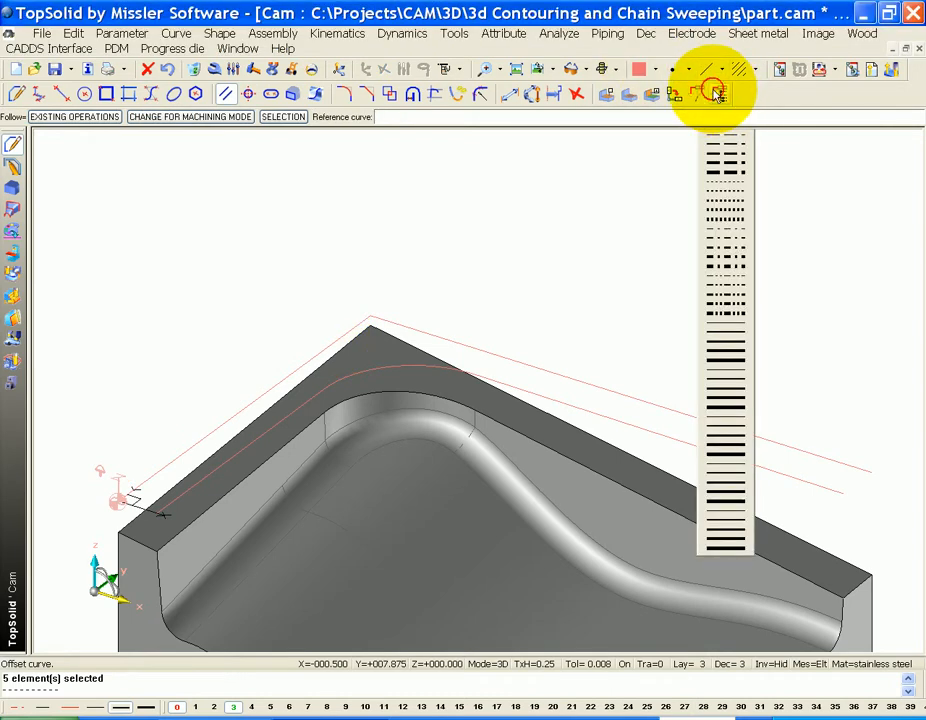
pyautogui.click(334, 333)
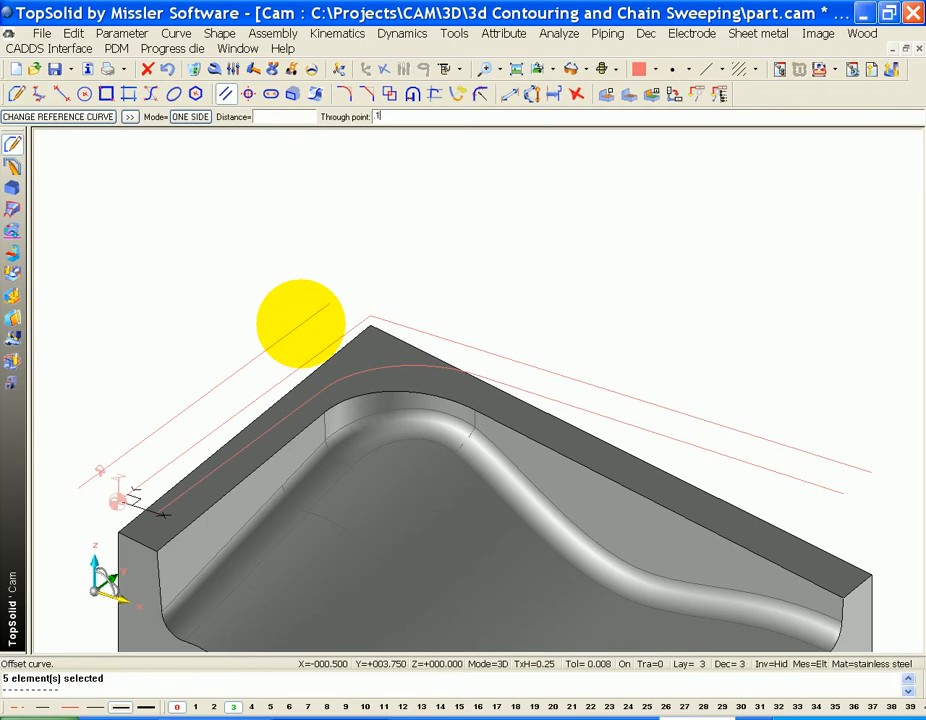
pyautogui.click(300, 322)
pyautogui.click(377, 296)
pyautogui.middleClick(378, 297)
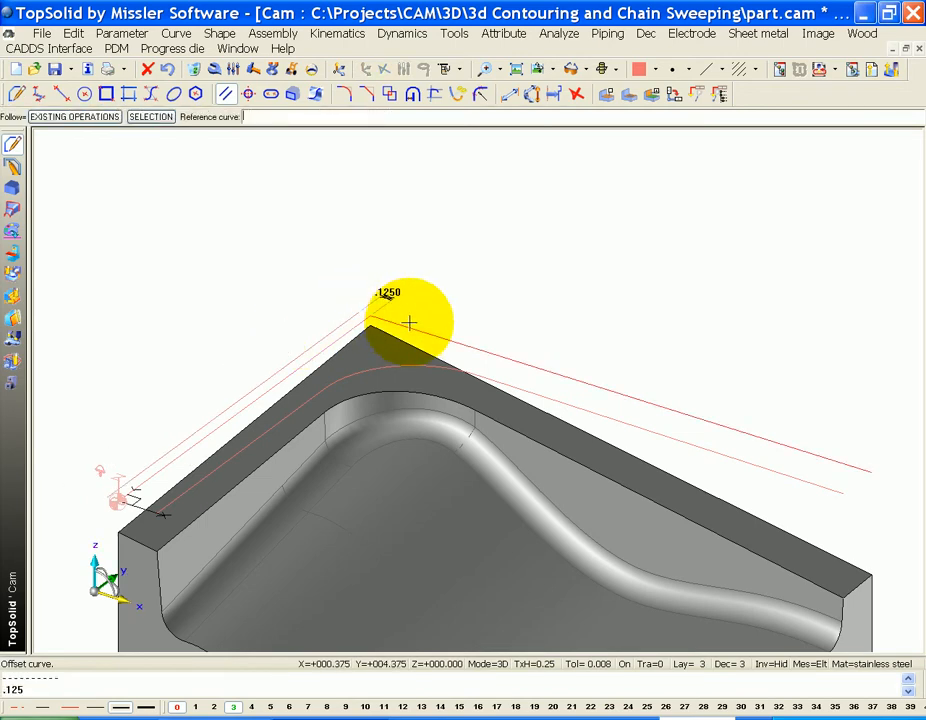
pyautogui.click(409, 325)
pyautogui.click(428, 300)
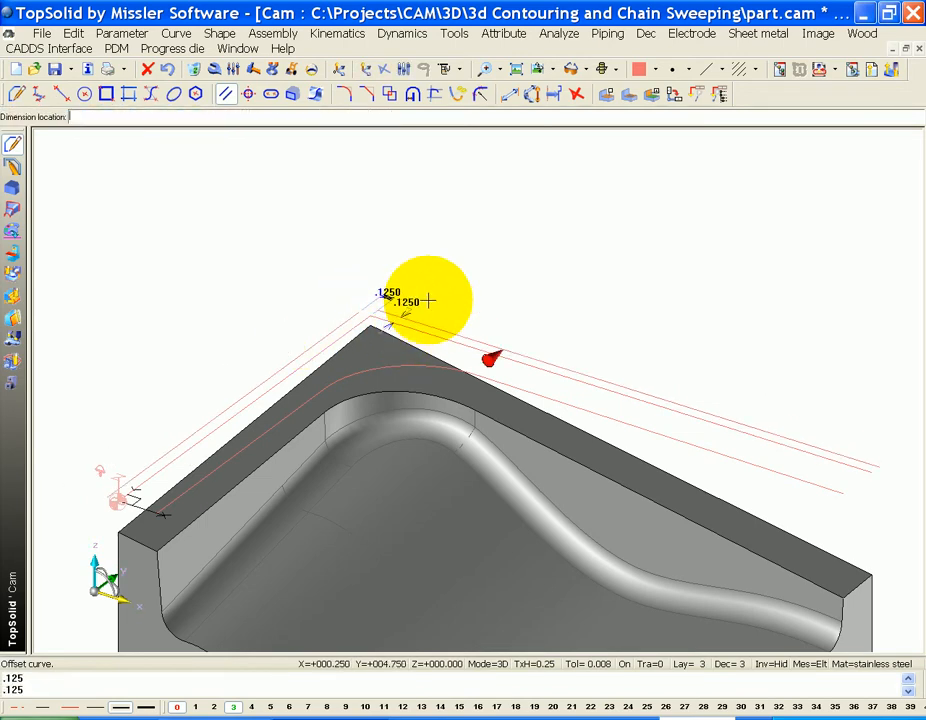
pyautogui.middleClick(448, 292)
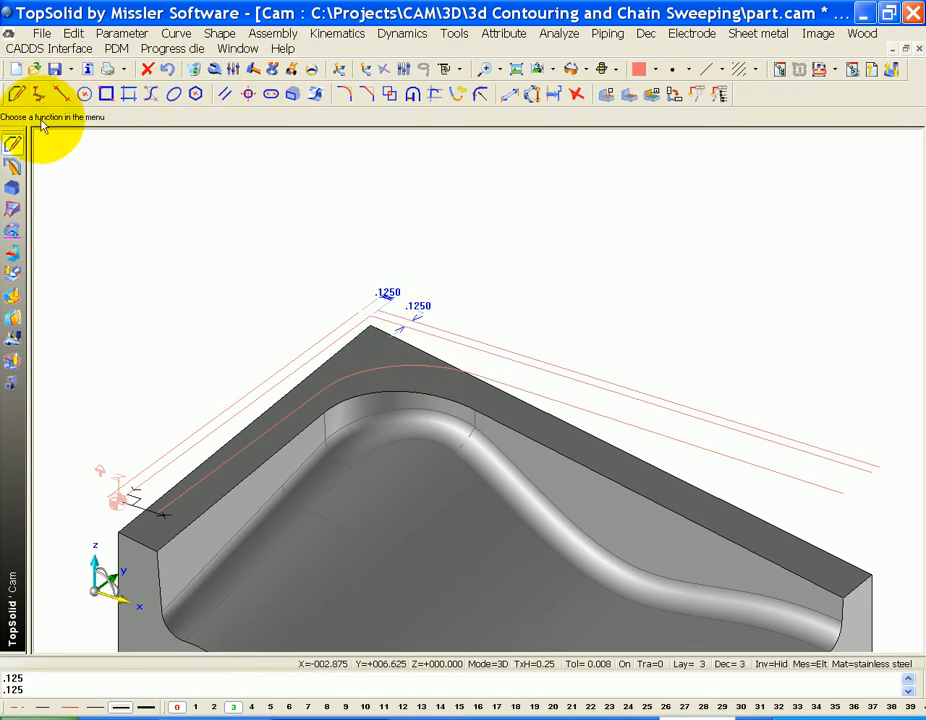
# On layer 4, draw lines between the endpoints of the straight inner segments and the two outer offset lines, and hide layer 3.
pyautogui.click(252, 707)
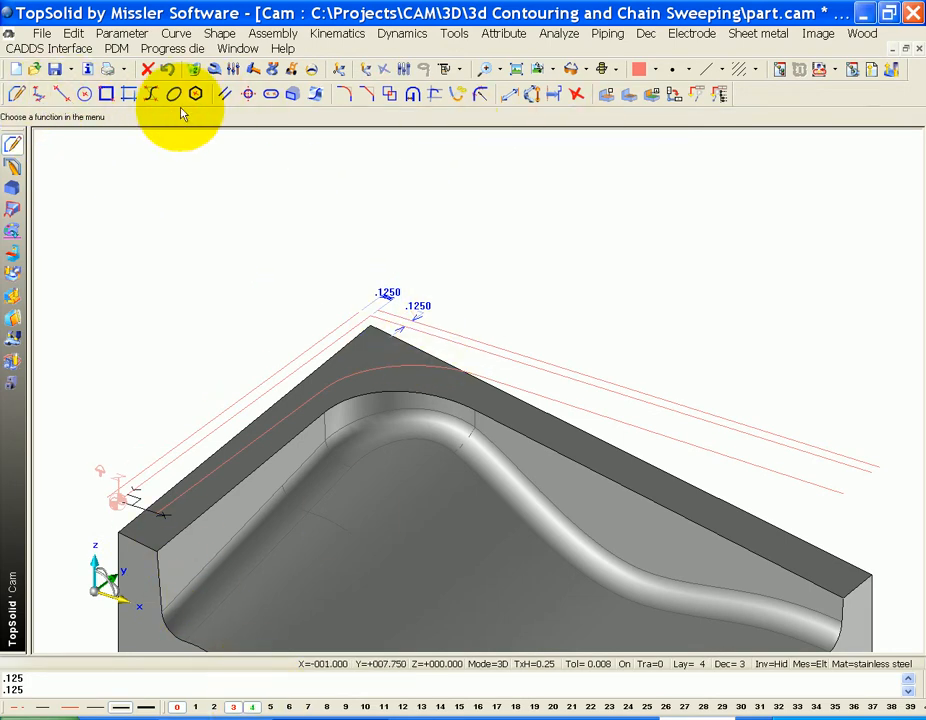
pyautogui.click(61, 93)
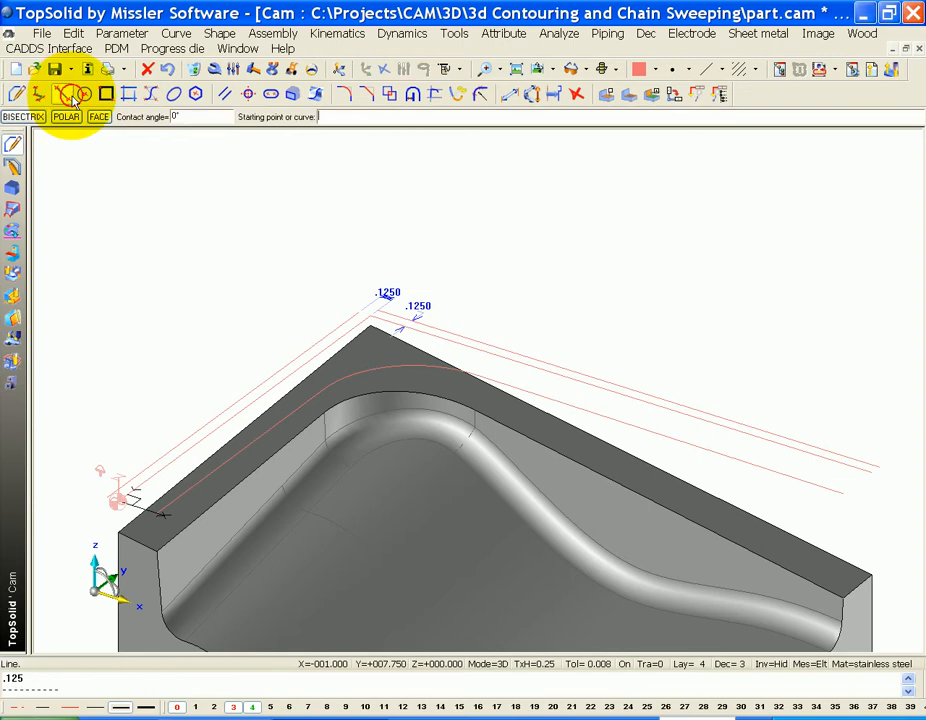
pyautogui.click(157, 513)
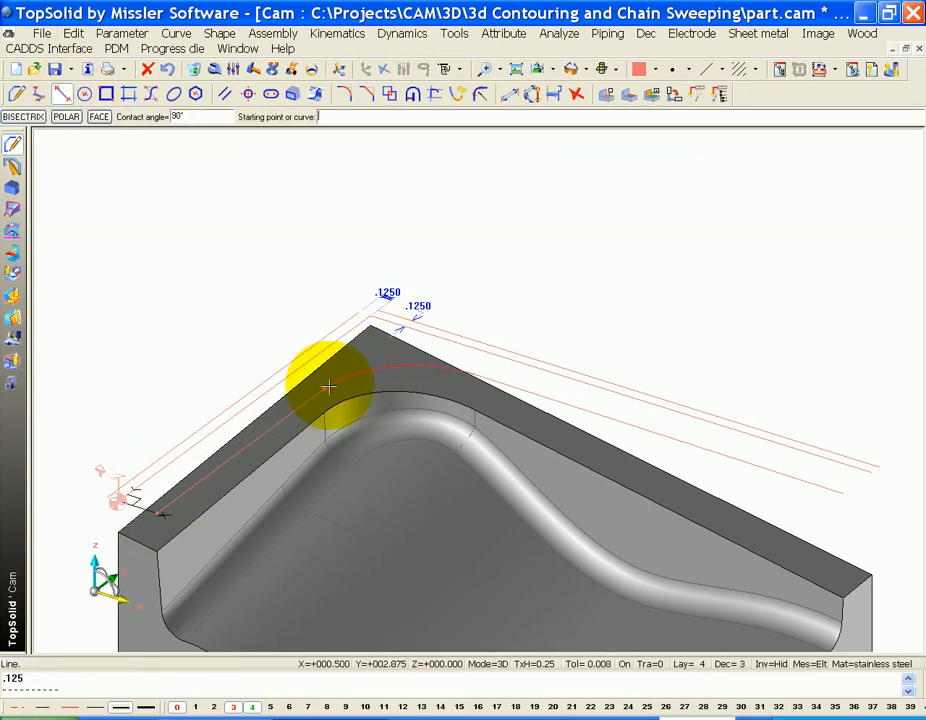
pyautogui.click(474, 374)
pyautogui.click(881, 483)
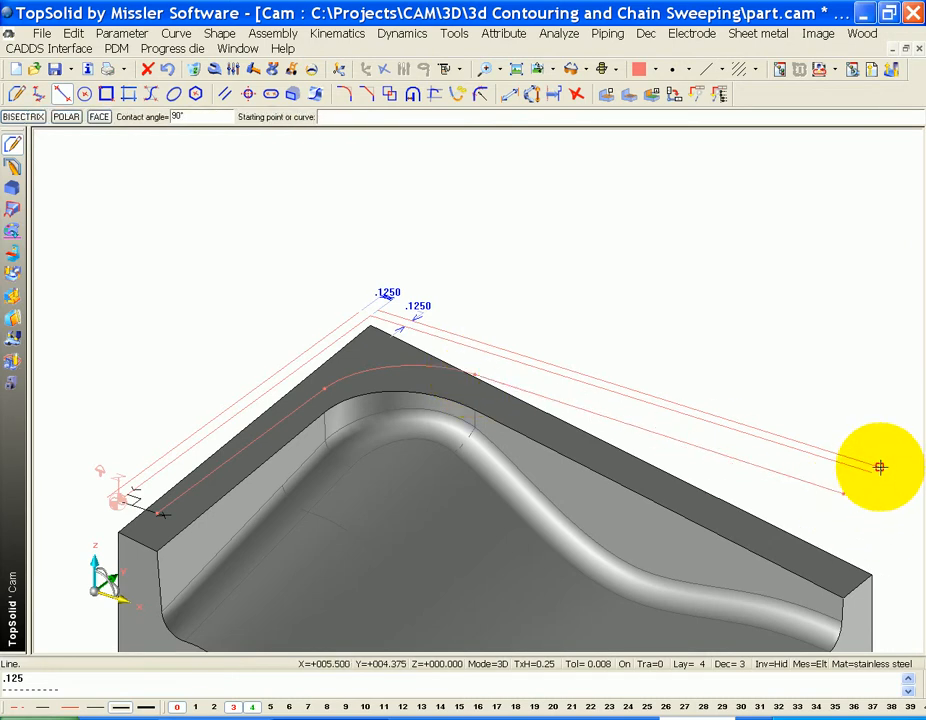
pyautogui.click(880, 467)
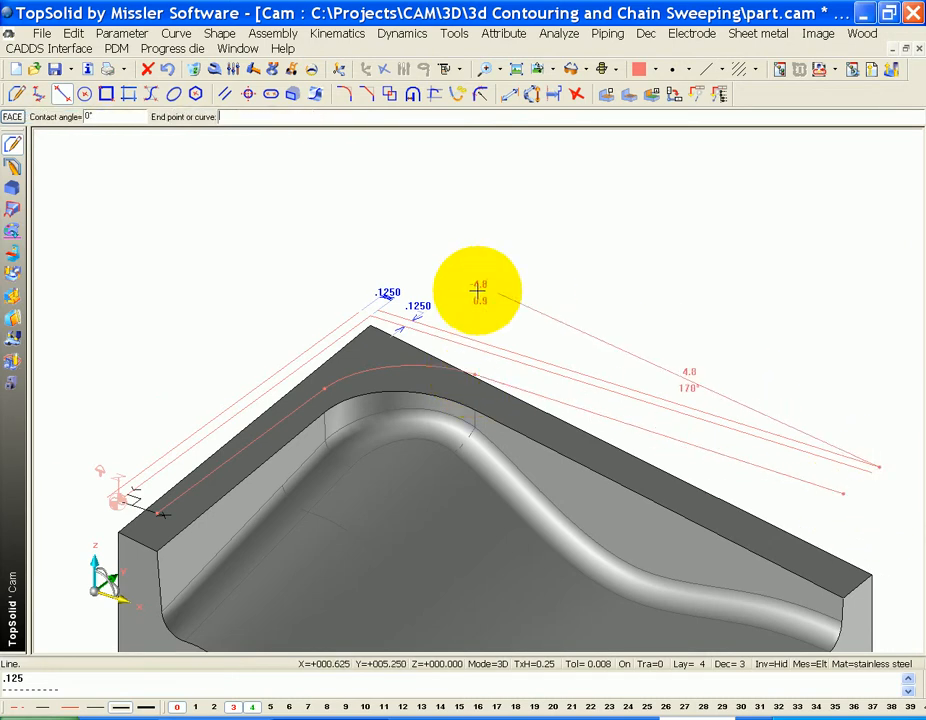
pyautogui.click(359, 312)
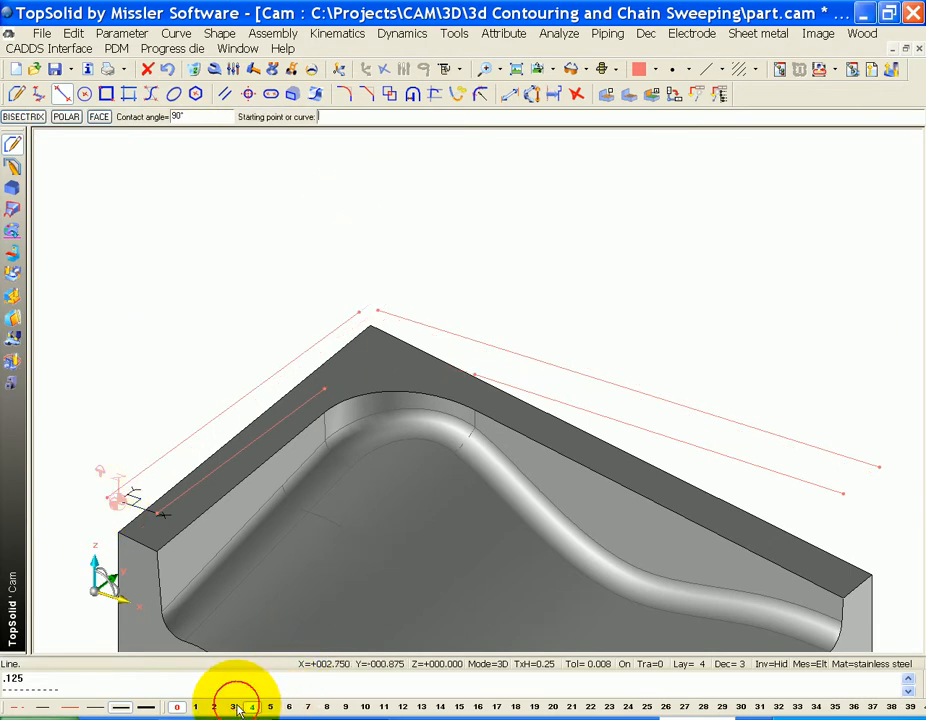
# Trim the outer pair of lines and the inner pair of lines to each other so each pair meets in a sharp corner.
pyautogui.click(435, 94)
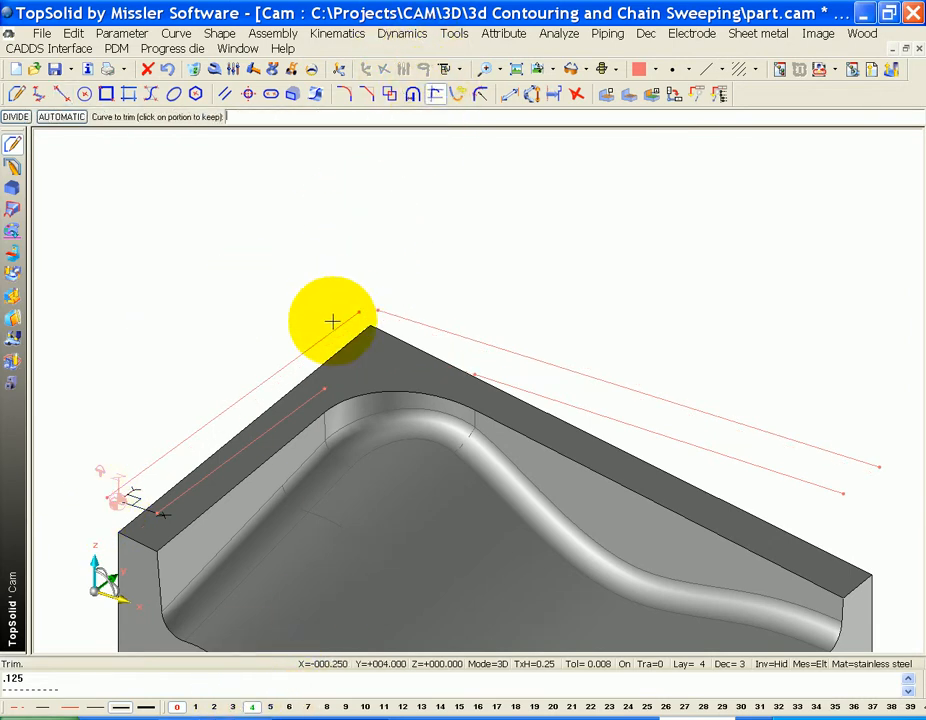
pyautogui.click(333, 329)
pyautogui.click(398, 314)
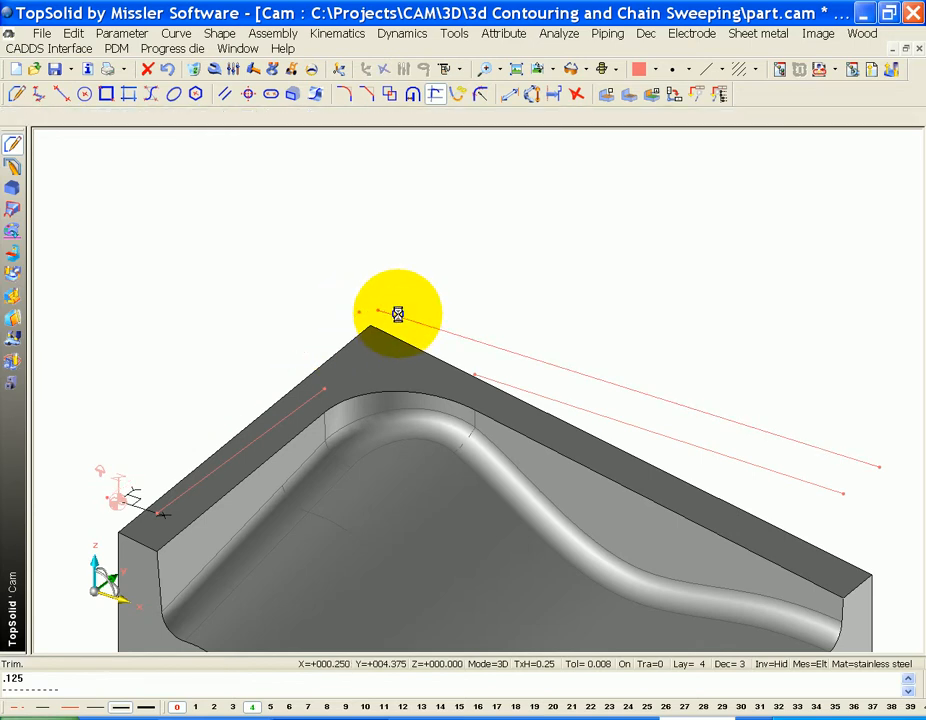
pyautogui.click(357, 385)
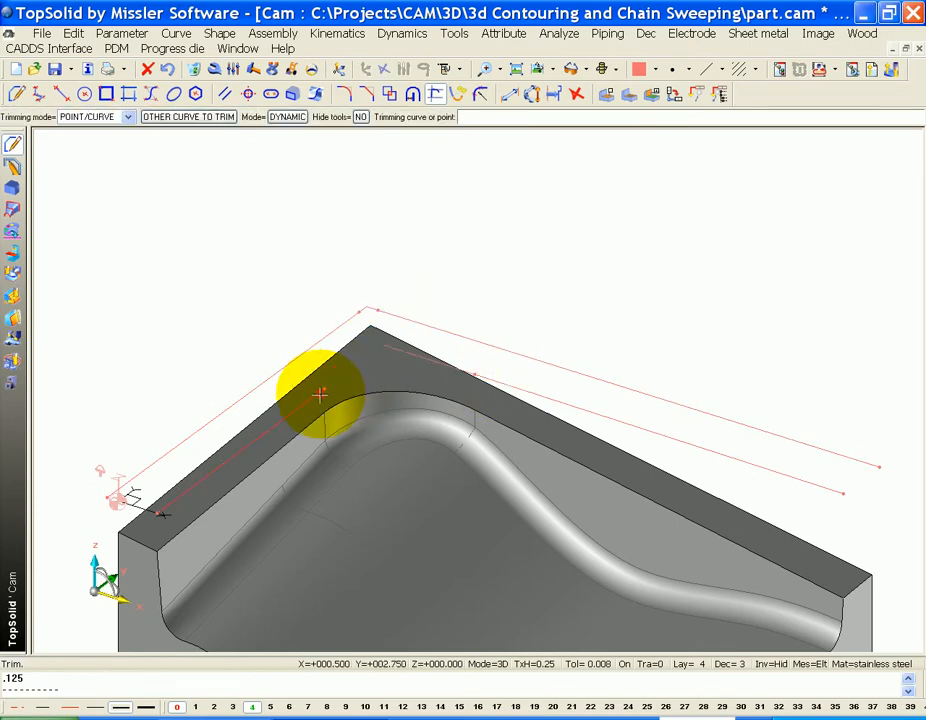
# Sew the two inner lines into one continuous curve.
pyautogui.scroll(-1, 451, 207)
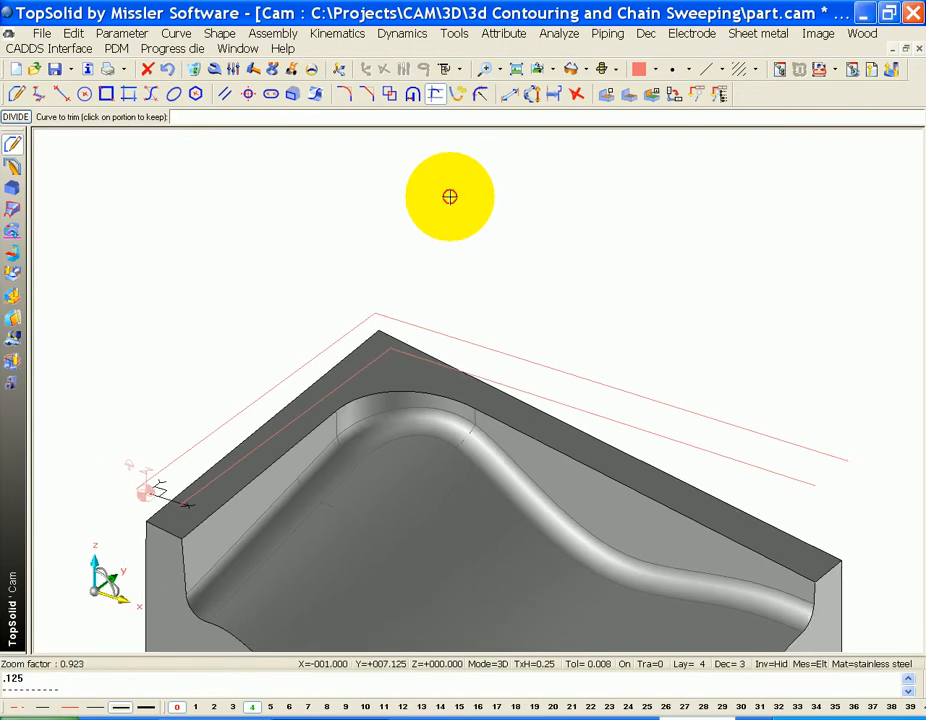
pyautogui.click(480, 93)
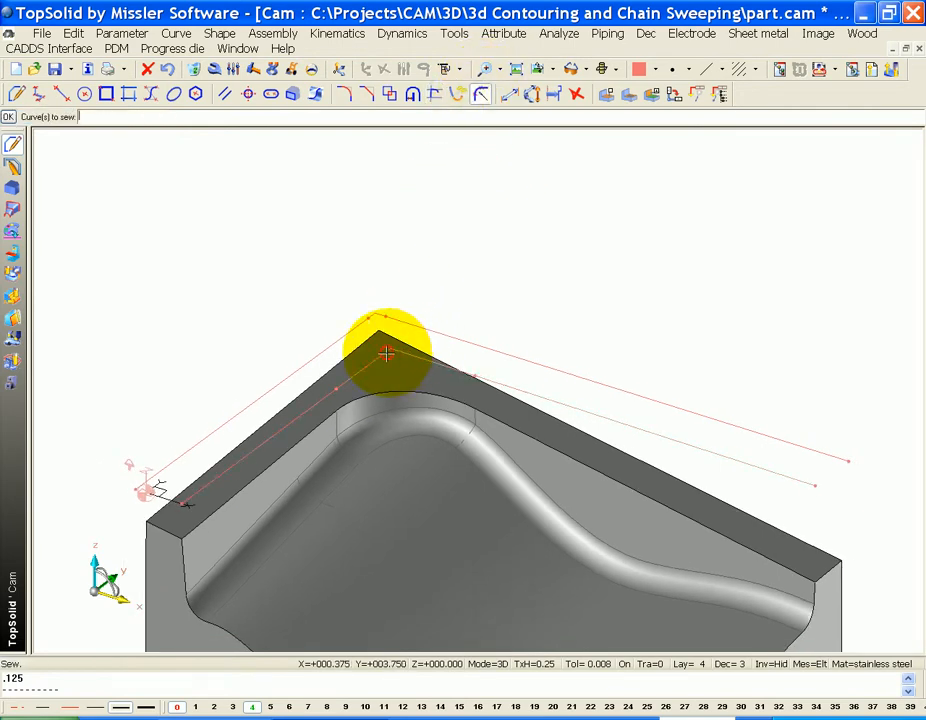
pyautogui.click(386, 353)
pyautogui.press('Return')
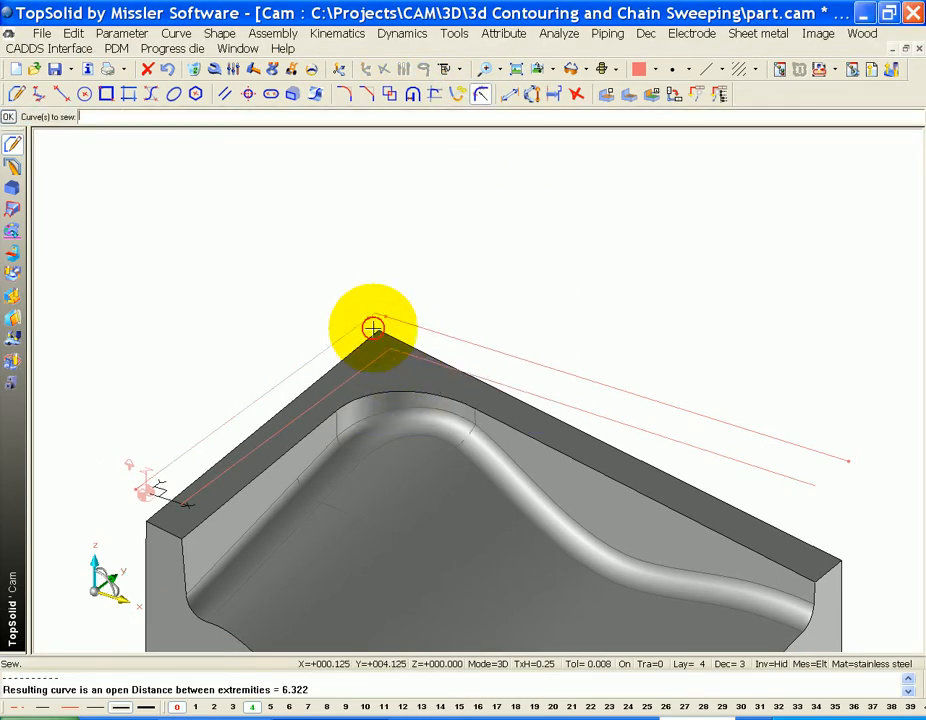
# Sew the two outer lines into one continuous curve.
pyautogui.click(415, 325)
pyautogui.press('Return')
pyautogui.scroll(-1, 358, 300)
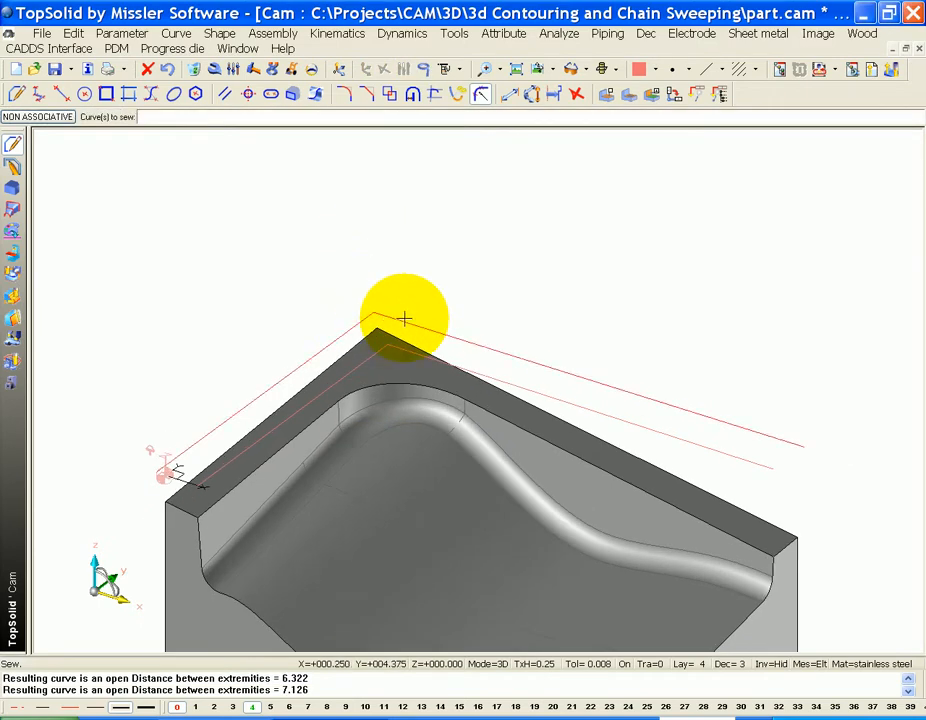
# Fillet the outer curve's corner with a 0.125 in radius and the inner curve's corner with a 1 in radius.
pyautogui.click(346, 94)
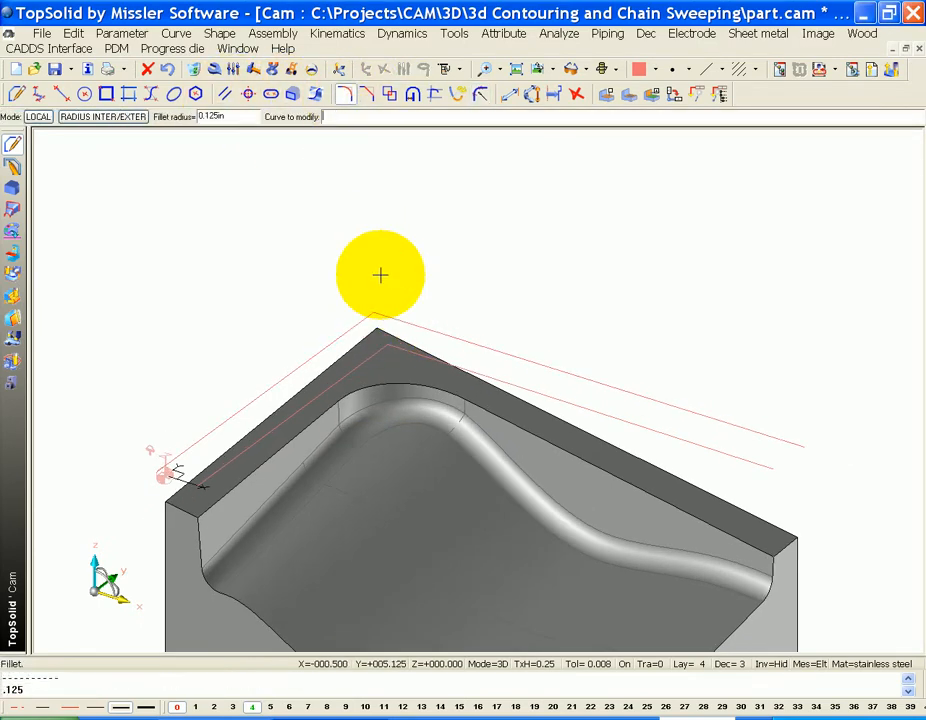
pyautogui.click(364, 321)
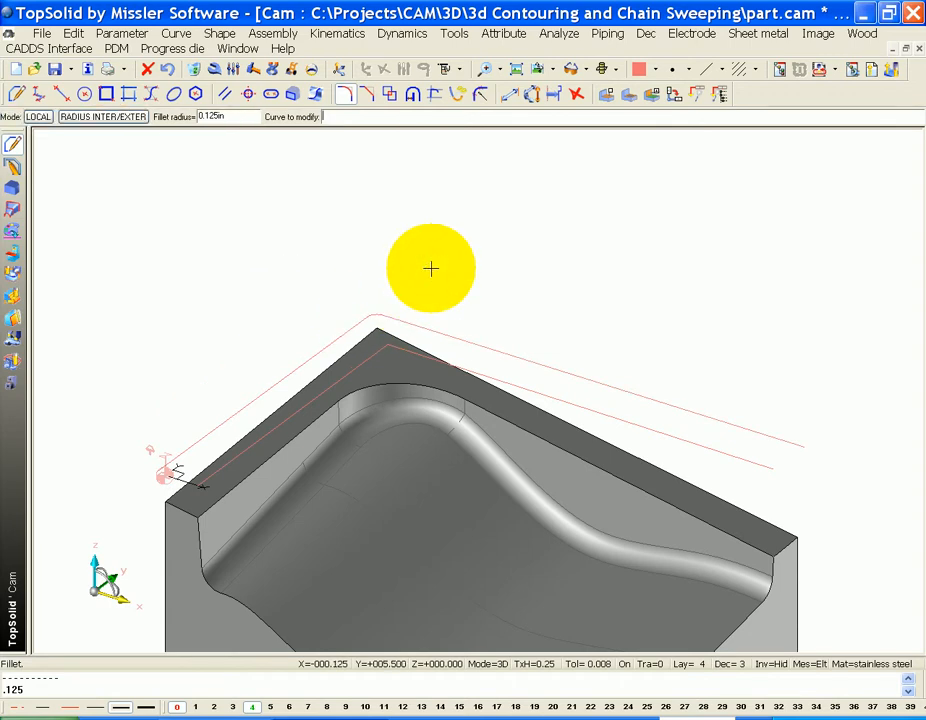
pyautogui.click(381, 349)
pyautogui.rightClick(250, 507)
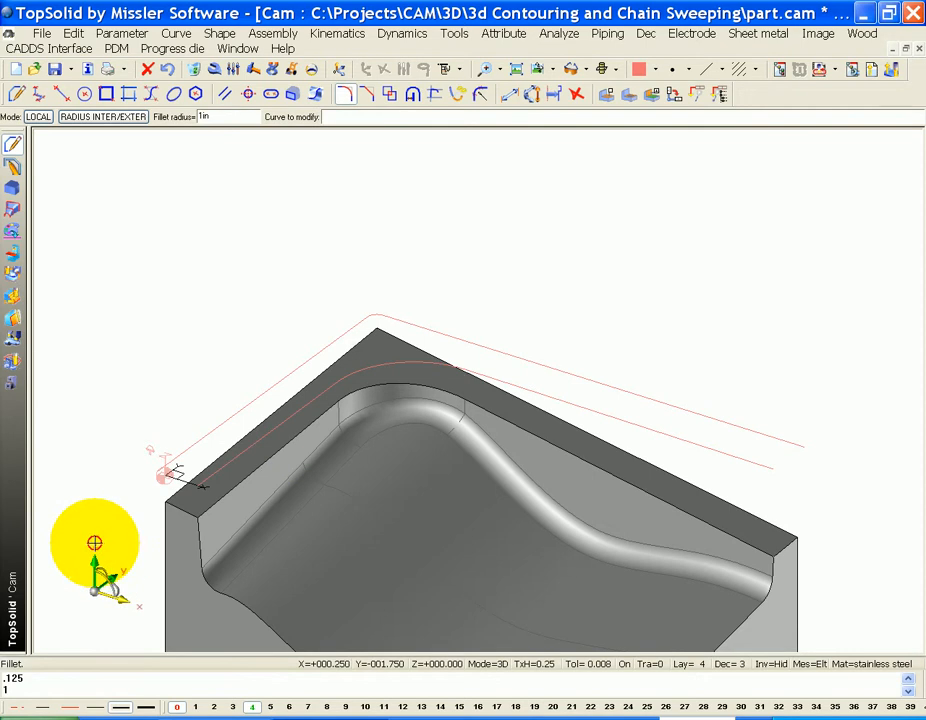
# Create a ruled surface between the filleted inner and outer guide curves above the part's edge.
pyautogui.click(95, 543)
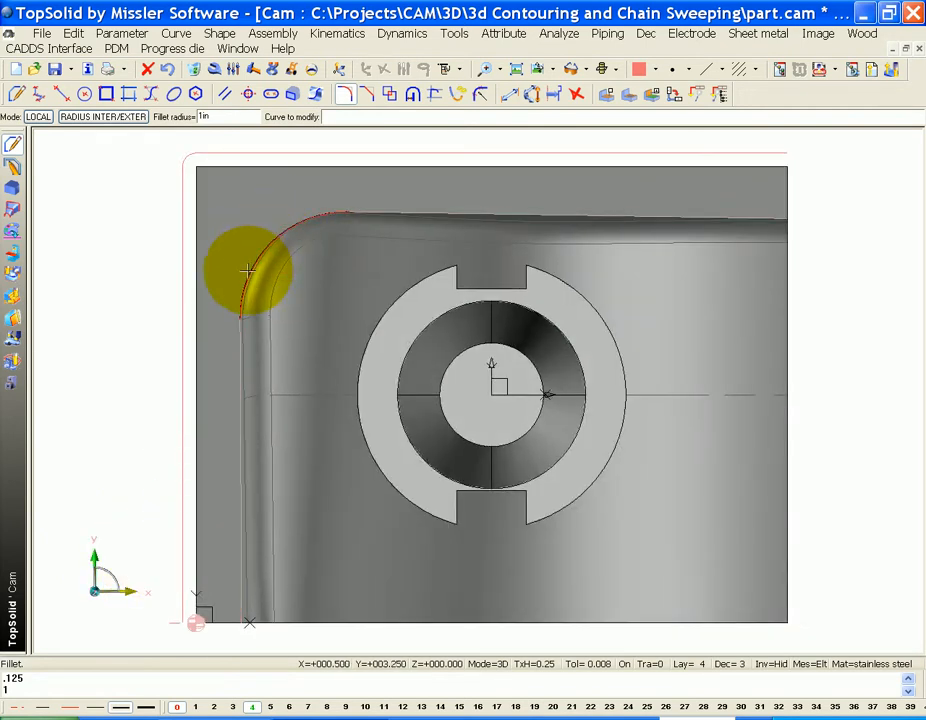
pyautogui.moveTo(291, 361); pyautogui.dragTo(296, 322, button='middle')
pyautogui.moveTo(415, 368); pyautogui.dragTo(409, 93, button='middle')
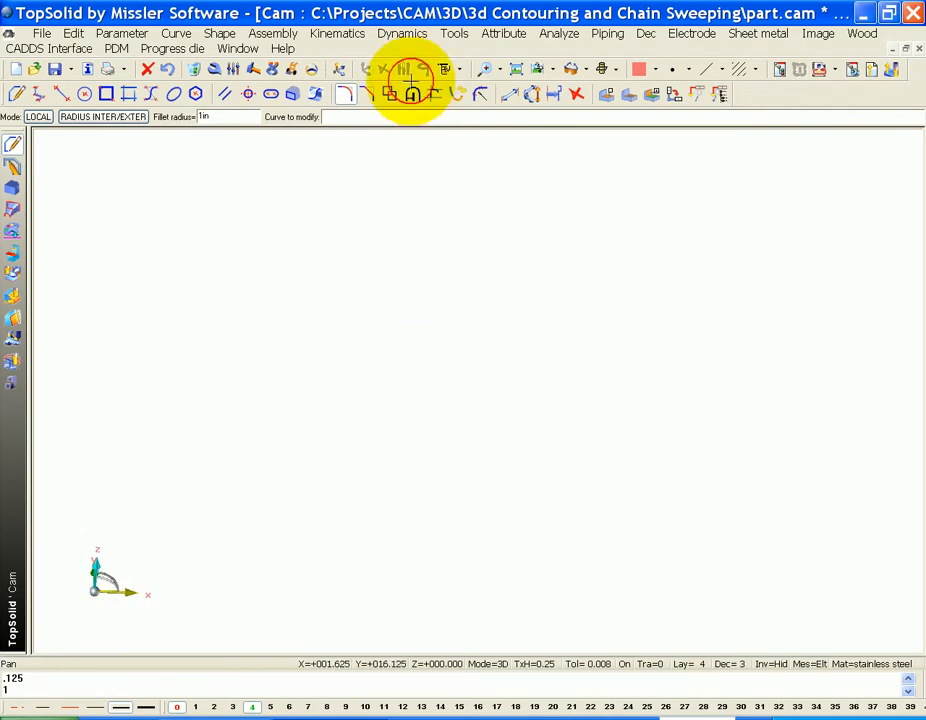
pyautogui.moveTo(304, 479); pyautogui.dragTo(372, 162, button='middle')
pyautogui.moveTo(274, 459); pyautogui.dragTo(322, 174, button='middle')
pyautogui.moveTo(442, 480); pyautogui.dragTo(510, 459, button='middle')
pyautogui.click(12, 208)
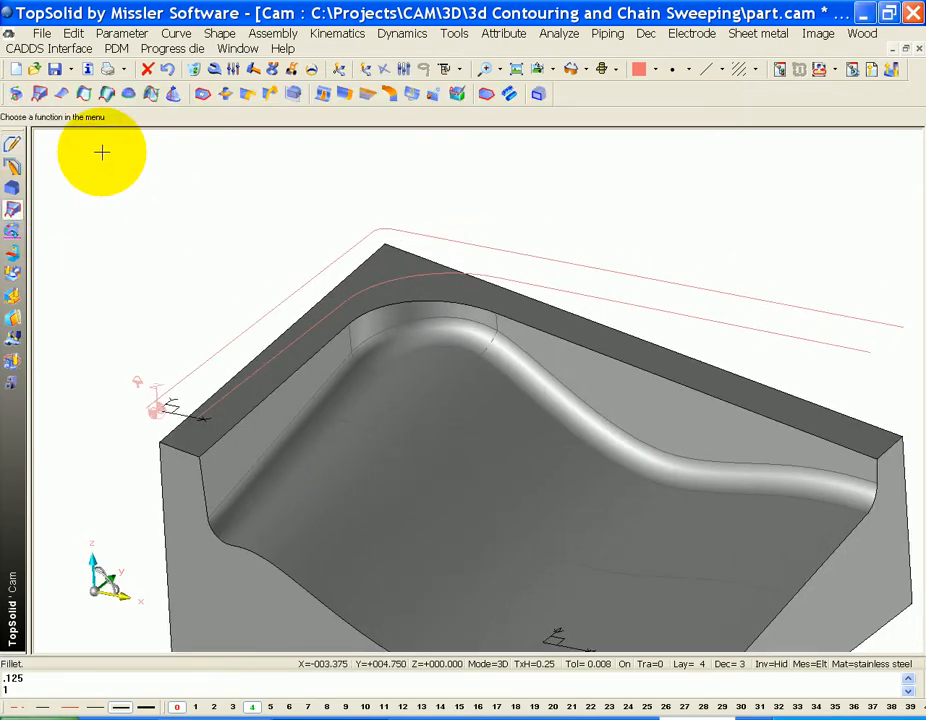
pyautogui.click(62, 93)
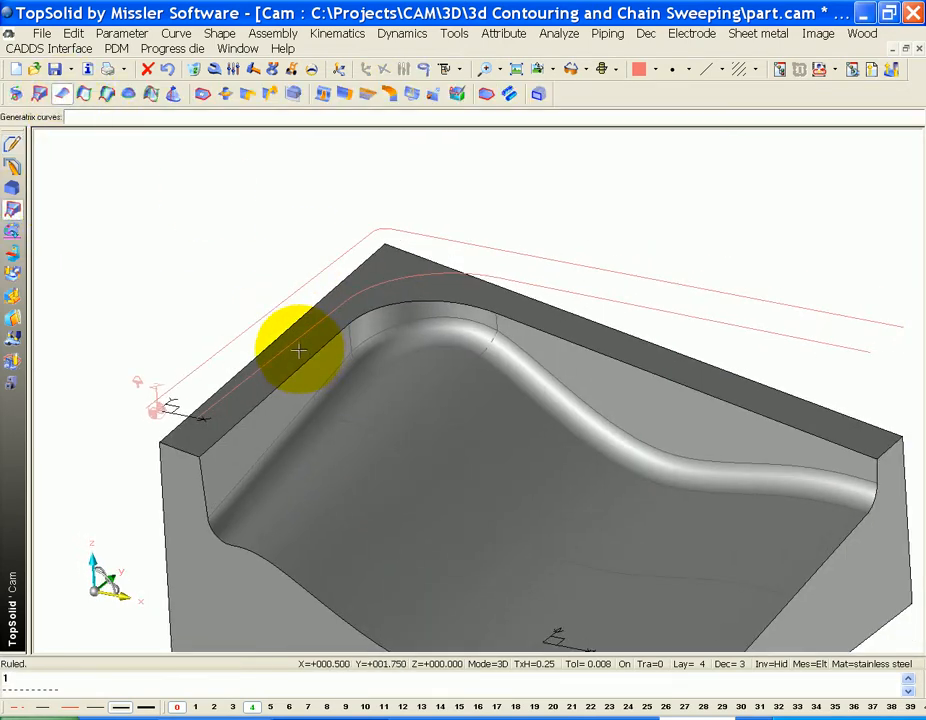
pyautogui.click(255, 324)
pyautogui.middleClick(190, 298)
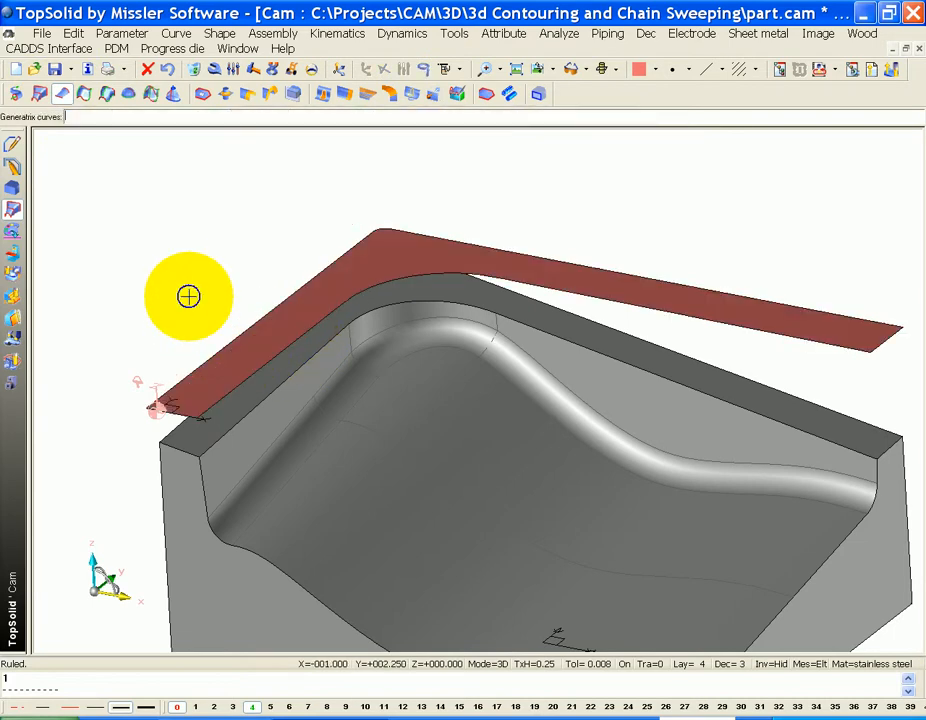
# Preview the ruled surface's Iso u curve using the isoparametric command by parameter.
pyautogui.moveTo(188, 296); pyautogui.dragTo(203, 343, button='middle')
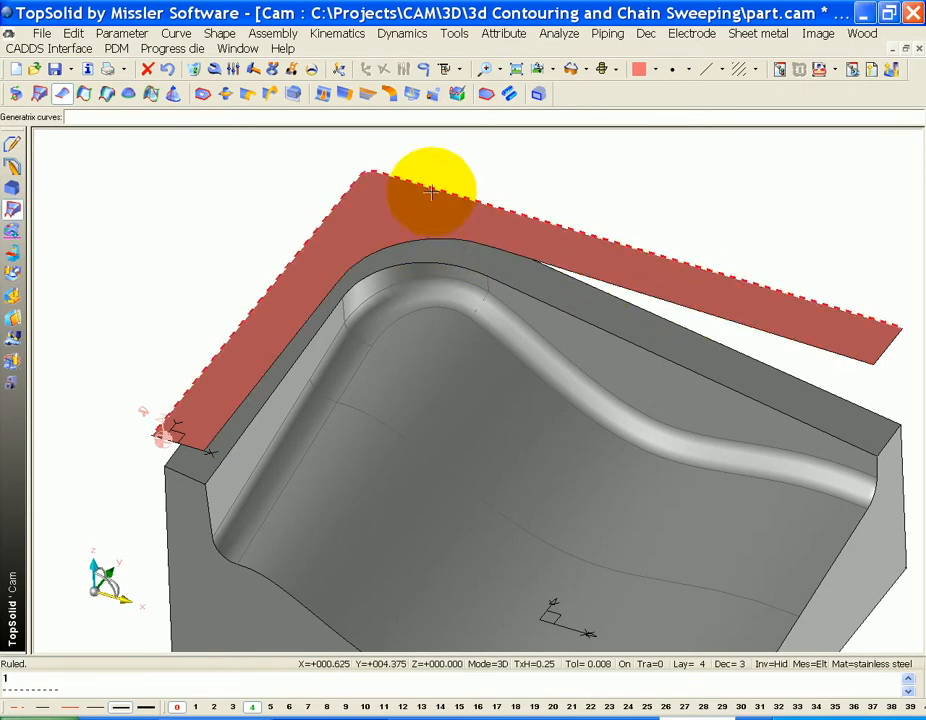
pyautogui.click(176, 33)
pyautogui.moveTo(250, 217)
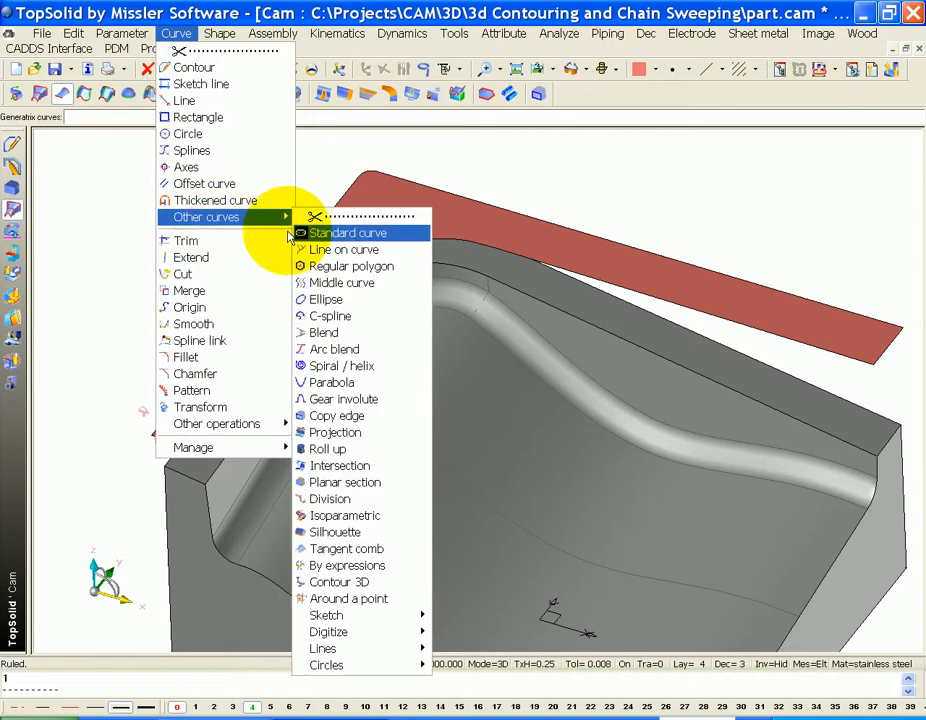
pyautogui.click(365, 515)
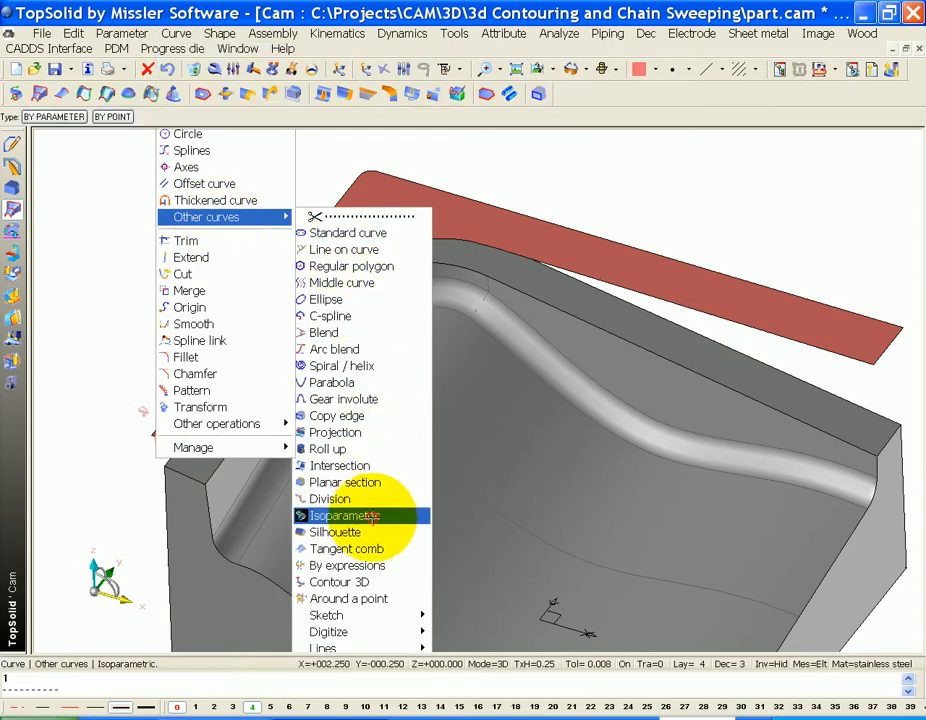
pyautogui.click(68, 118)
pyautogui.click(330, 232)
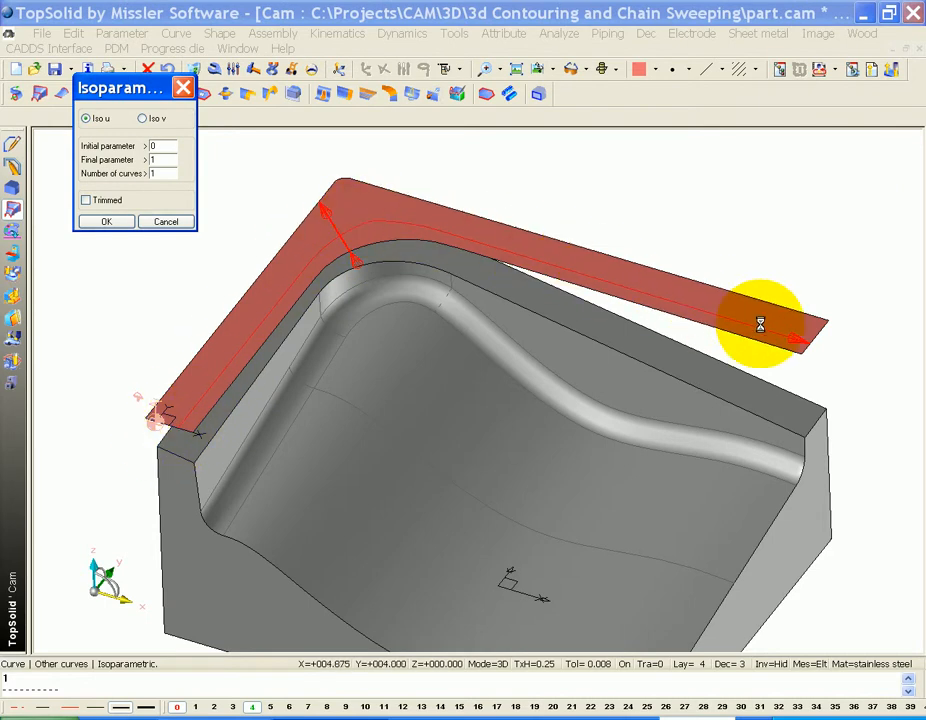
pyautogui.click(106, 221)
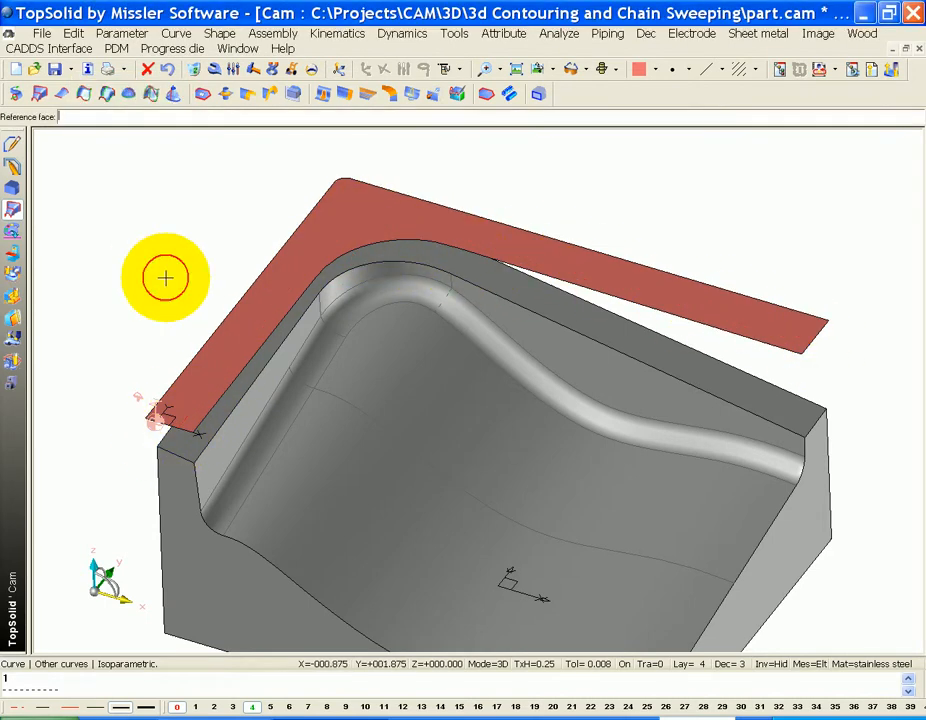
# Start a 3D chain sweeping operation with the ruled surface as its reference face.
pyautogui.click(13, 296)
pyautogui.click(88, 80)
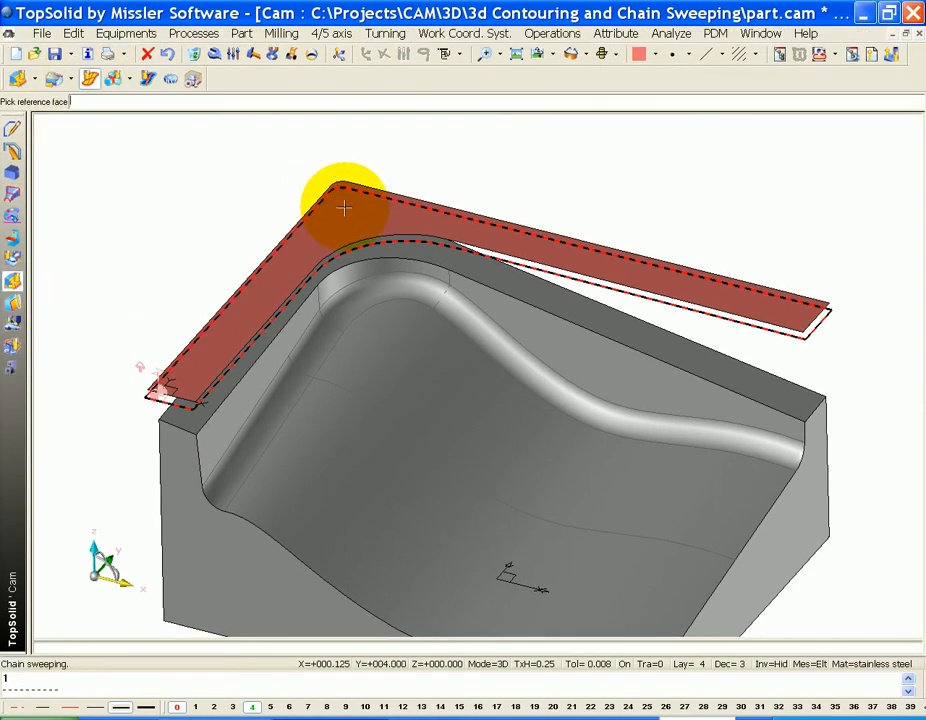
pyautogui.click(704, 290)
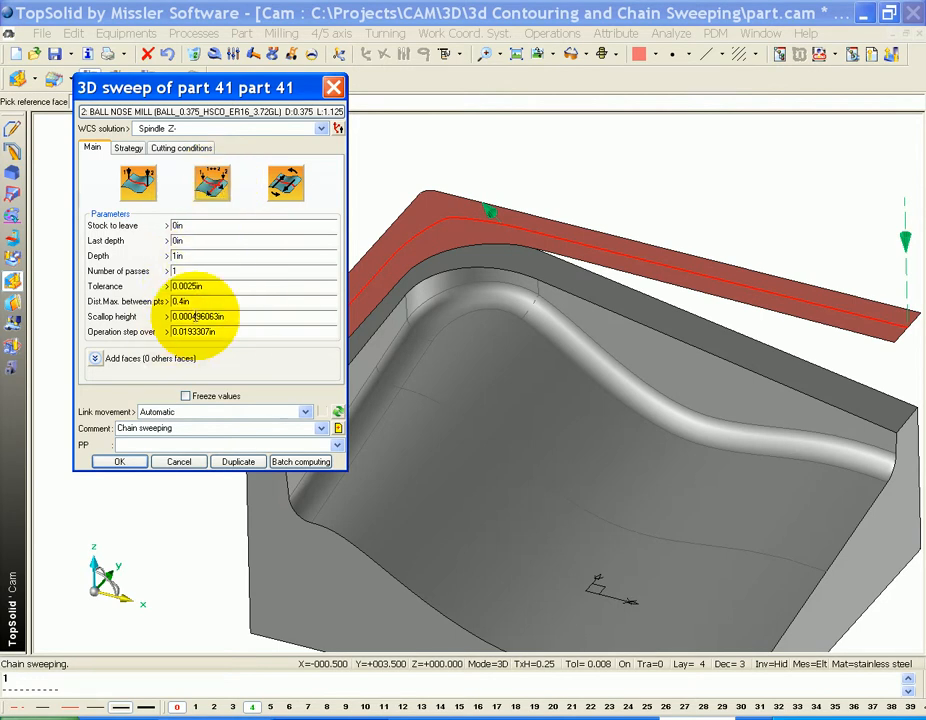
# Enable projection onto the part with its flat top face as the projection surface, compute the sweep, and close the simulation.
pyautogui.click(128, 148)
pyautogui.click(127, 292)
pyautogui.click(150, 300)
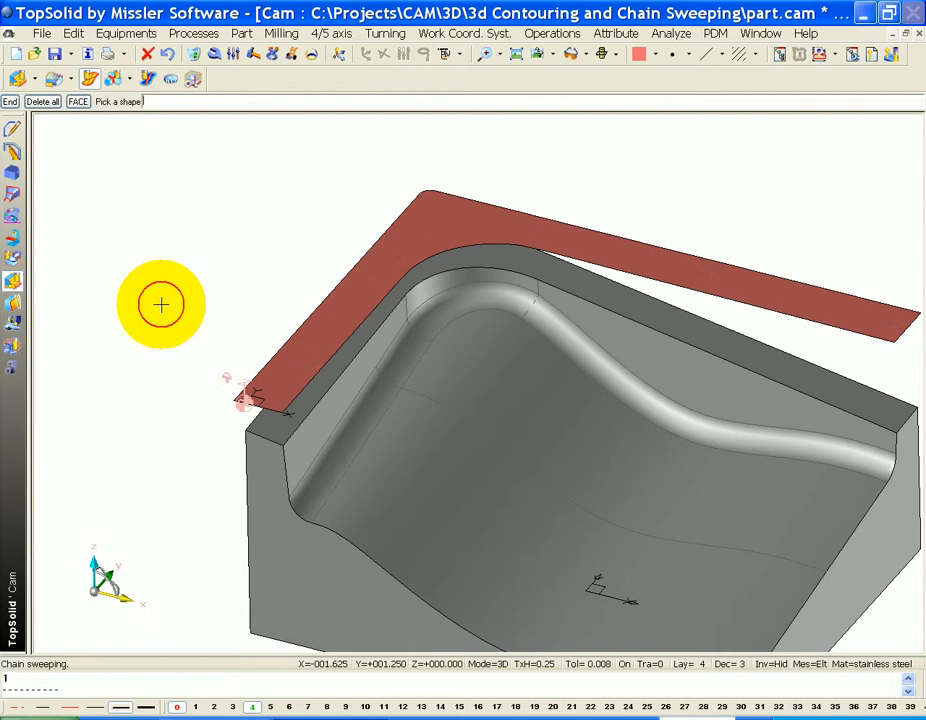
pyautogui.click(465, 268)
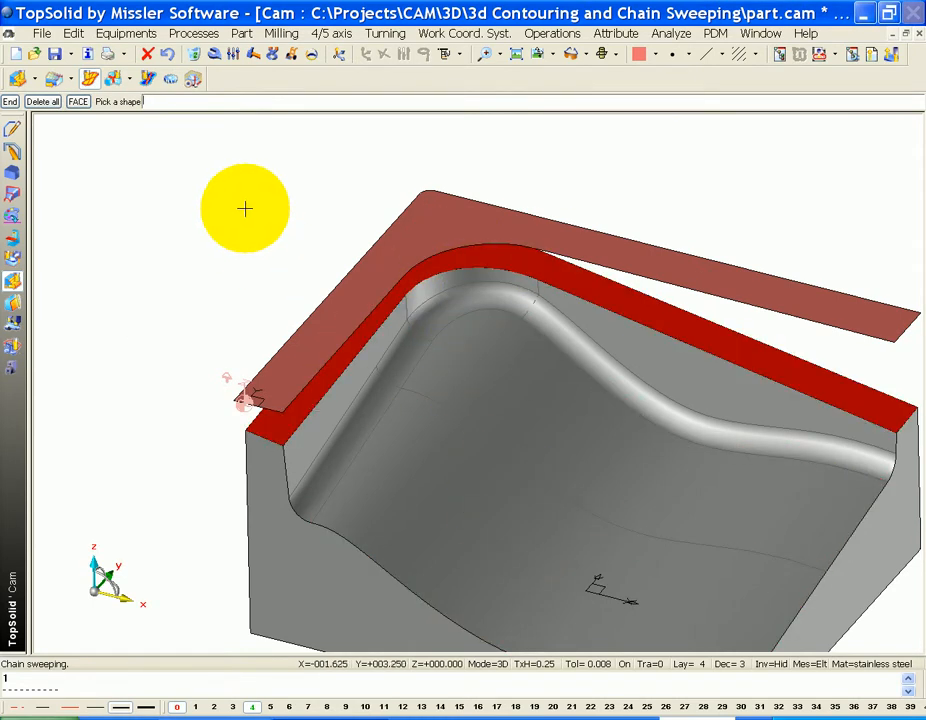
pyautogui.click(10, 101)
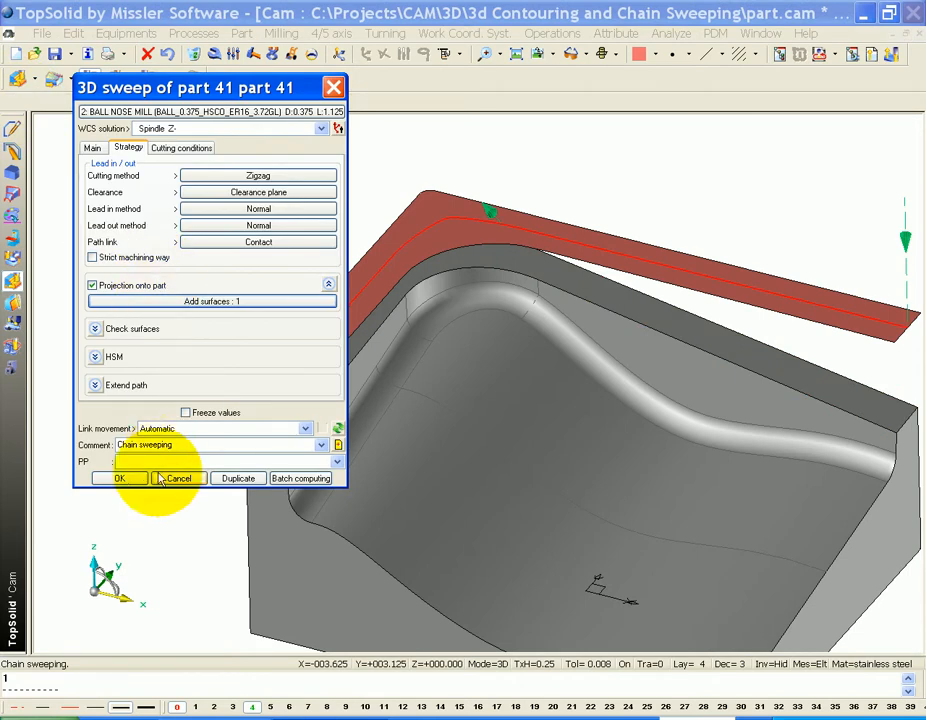
pyautogui.click(120, 477)
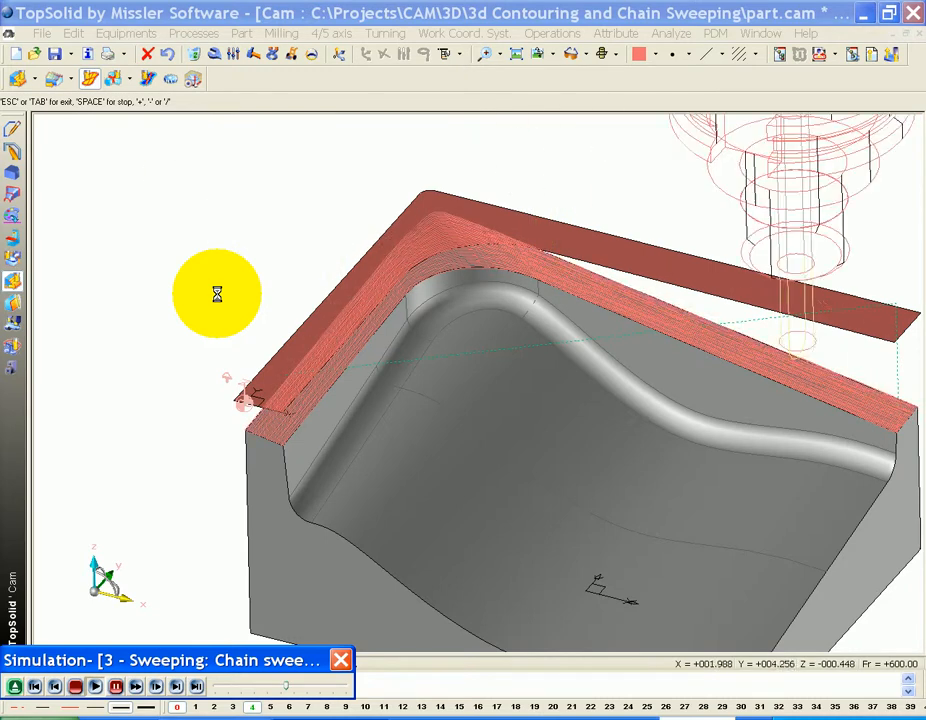
pyautogui.press('Escape')
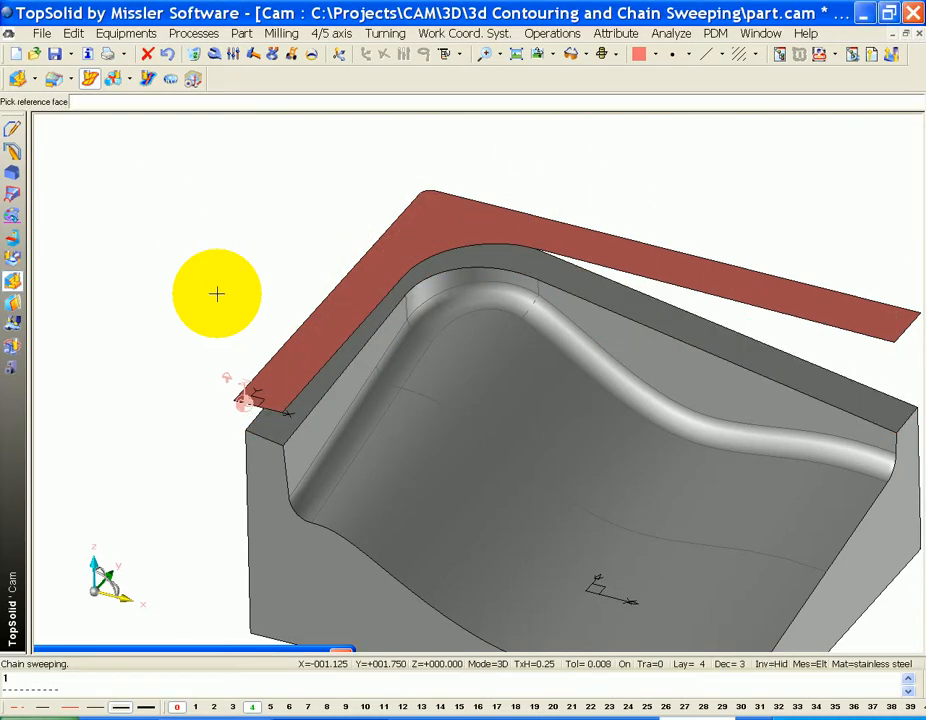
# On layer 5 with layer 4 hidden, draw an open seven-point interpolation spline in top view, diagonally across the part from lower left to upper right.
pyautogui.click(270, 707)
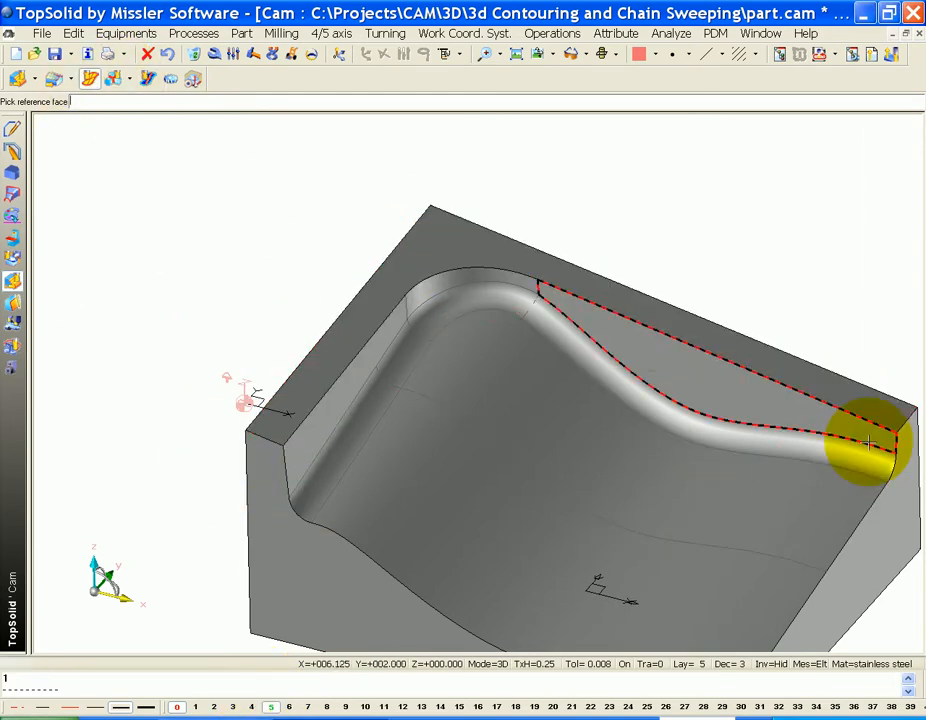
pyautogui.click(92, 548)
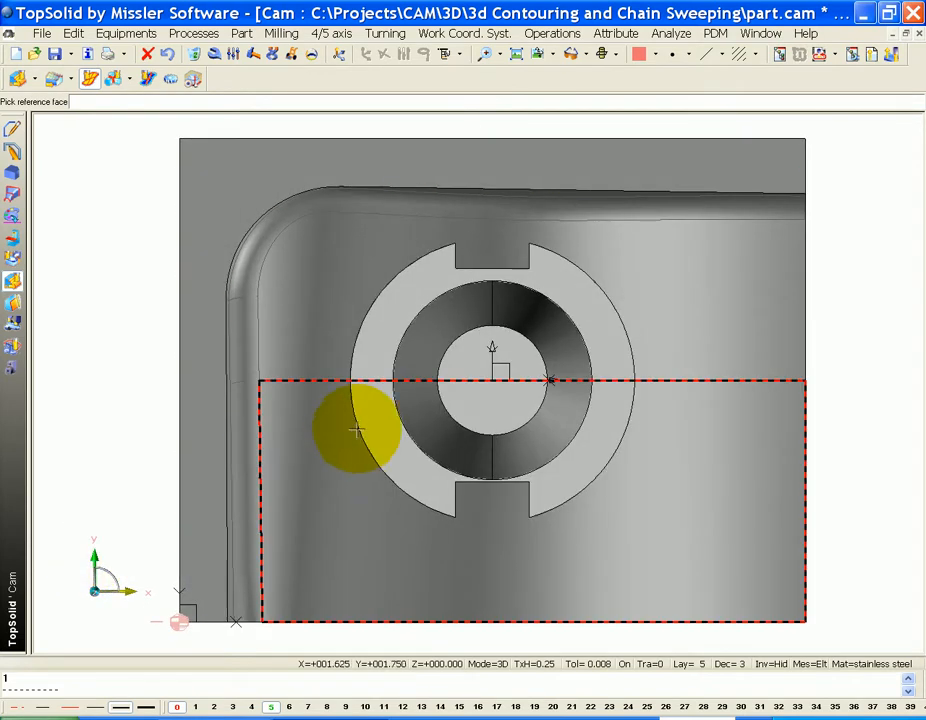
pyautogui.click(151, 93)
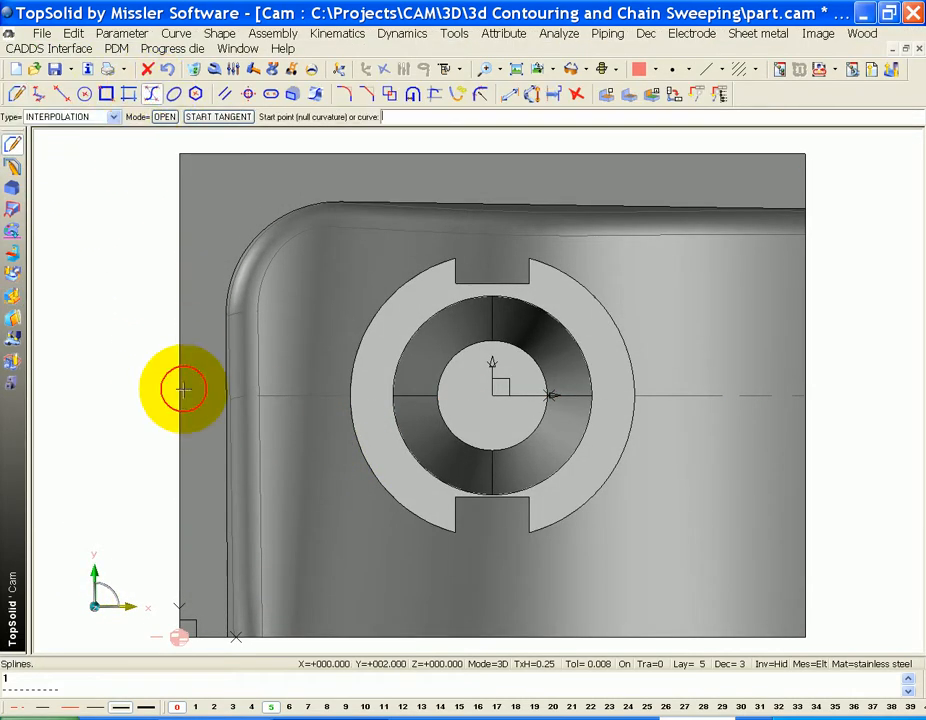
pyautogui.click(198, 499)
pyautogui.click(296, 436)
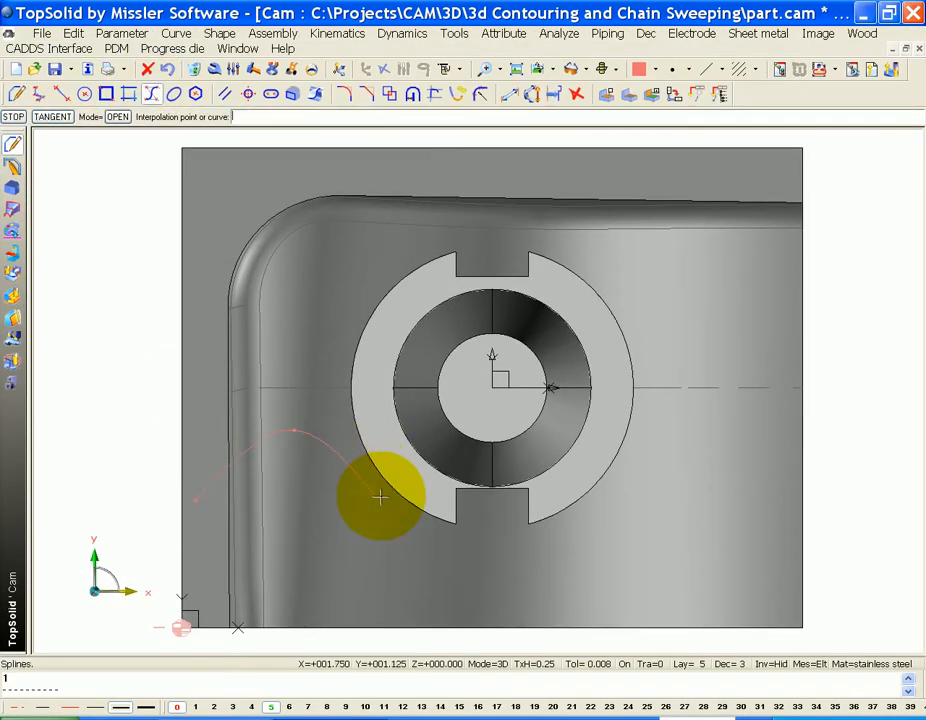
pyautogui.click(484, 484)
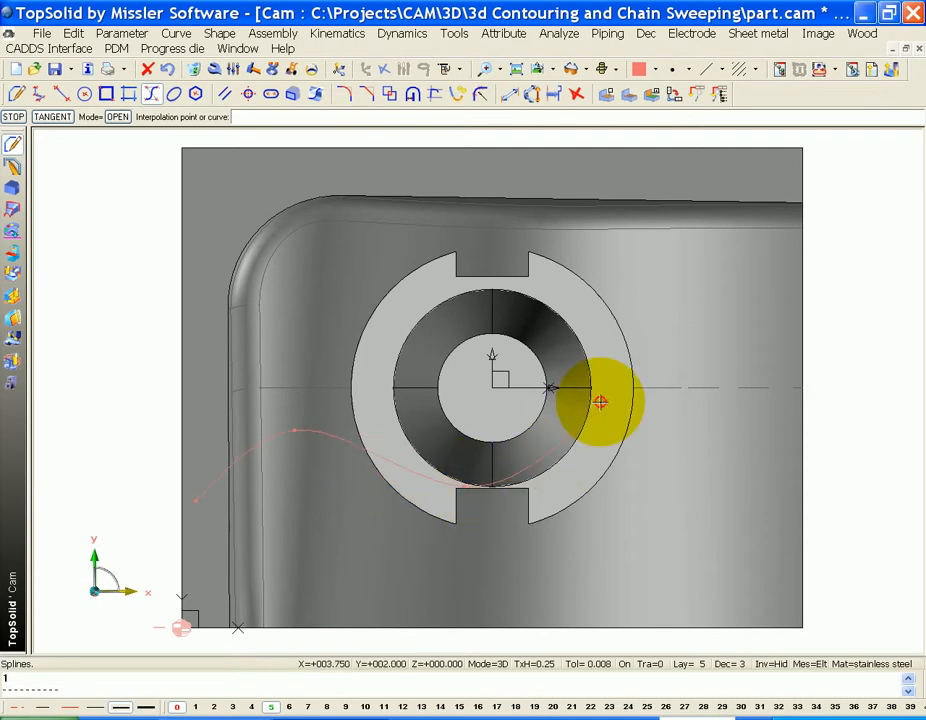
pyautogui.click(603, 401)
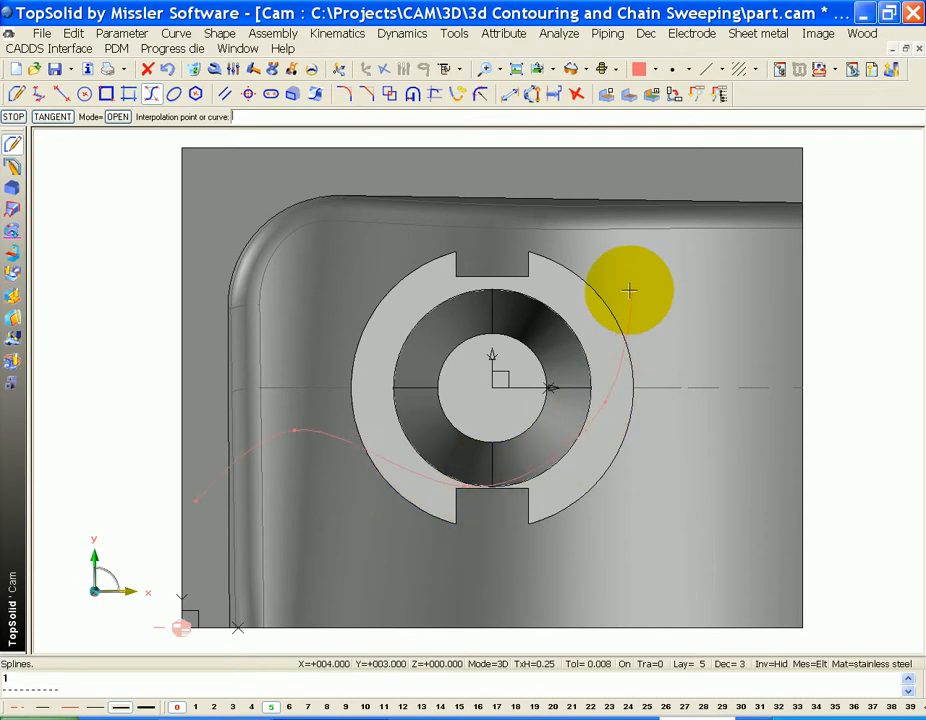
pyautogui.click(719, 233)
pyautogui.click(773, 169)
pyautogui.rightClick(790, 223)
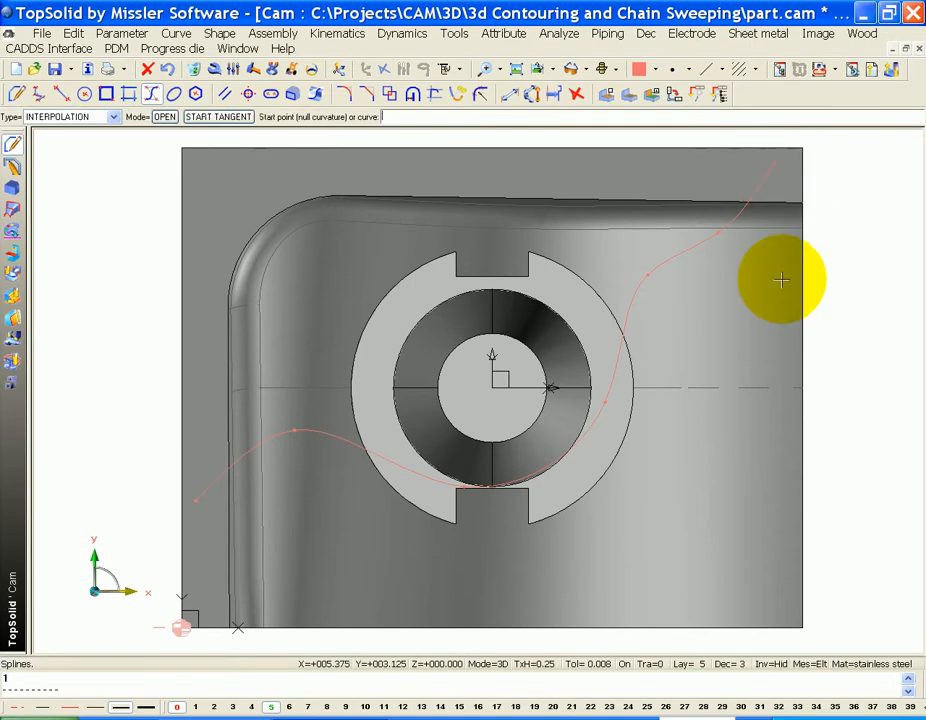
# Offset the spline 0.6 in toward its upper side and create a ruled surface between the two curves.
pyautogui.click(226, 95)
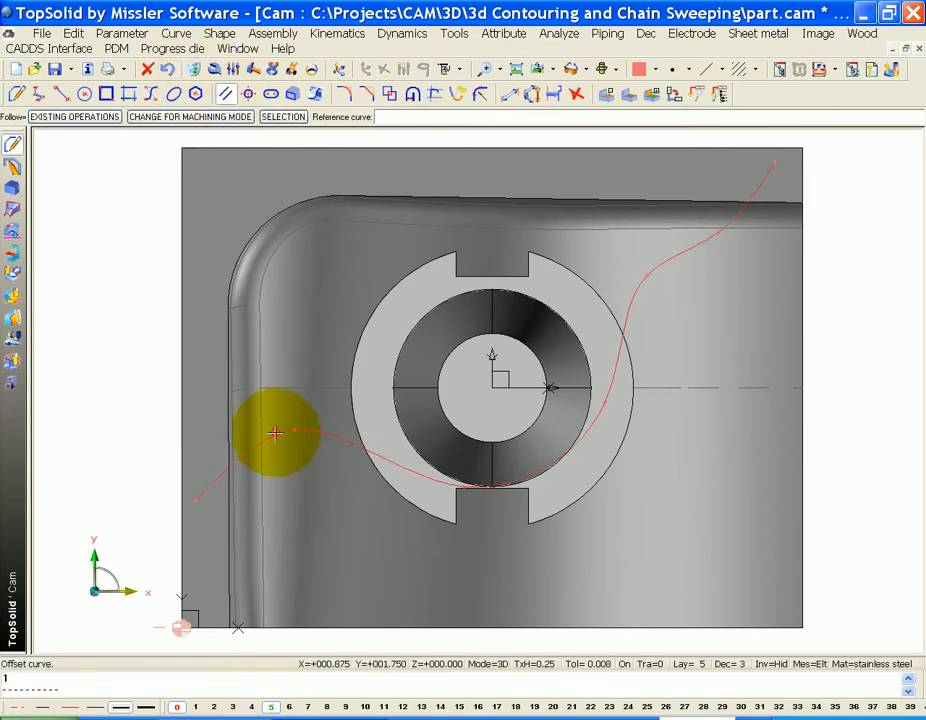
pyautogui.click(279, 375)
pyautogui.click(14, 210)
pyautogui.click(62, 93)
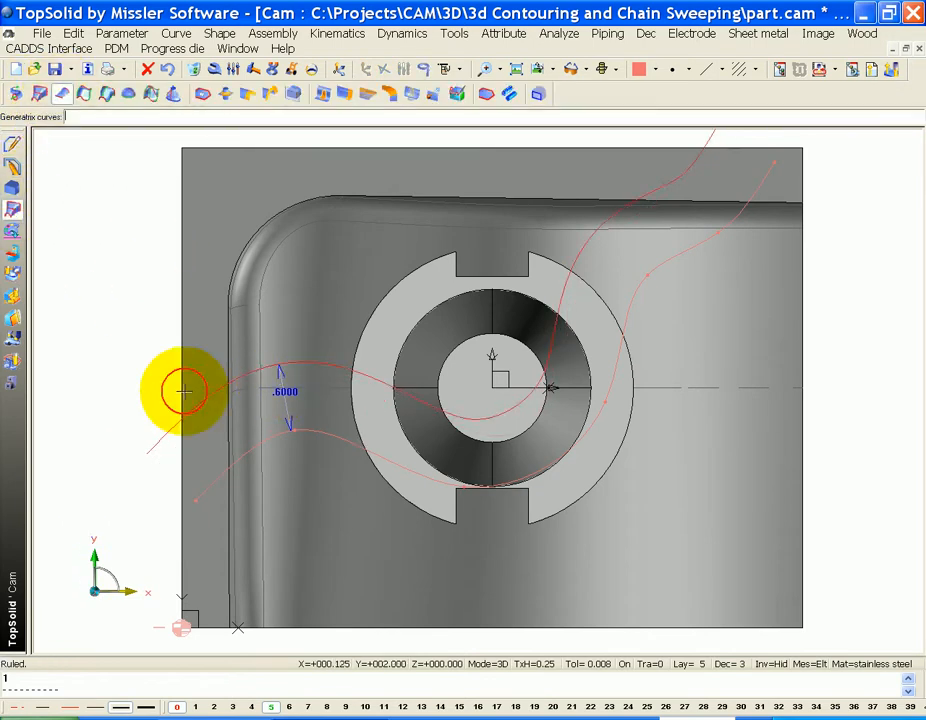
pyautogui.click(207, 488)
pyautogui.click(200, 400)
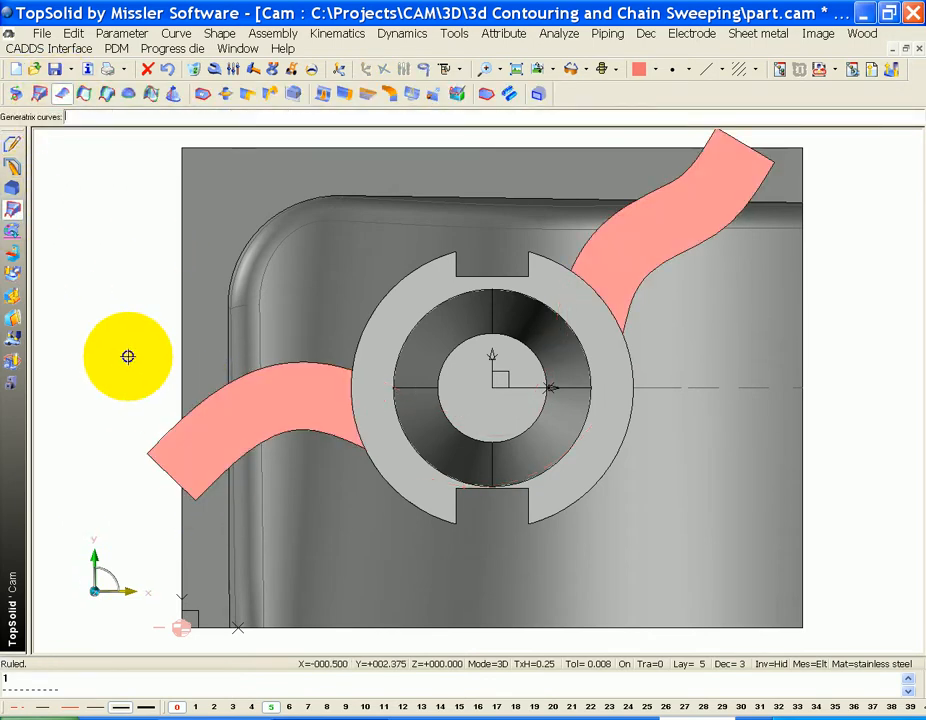
pyautogui.click(128, 355)
# Start a 3D chain sweeping operation with the wavy ruled surface as its reference face.
pyautogui.moveTo(151, 455); pyautogui.dragTo(153, 387, button='middle')
pyautogui.moveTo(173, 523); pyautogui.dragTo(291, 553, button='middle')
pyautogui.rightClick(155, 535)
pyautogui.click(216, 619)
pyautogui.scroll(-2, 292, 553)
pyautogui.moveTo(222, 503); pyautogui.dragTo(169, 458, button='middle')
pyautogui.click(12, 322)
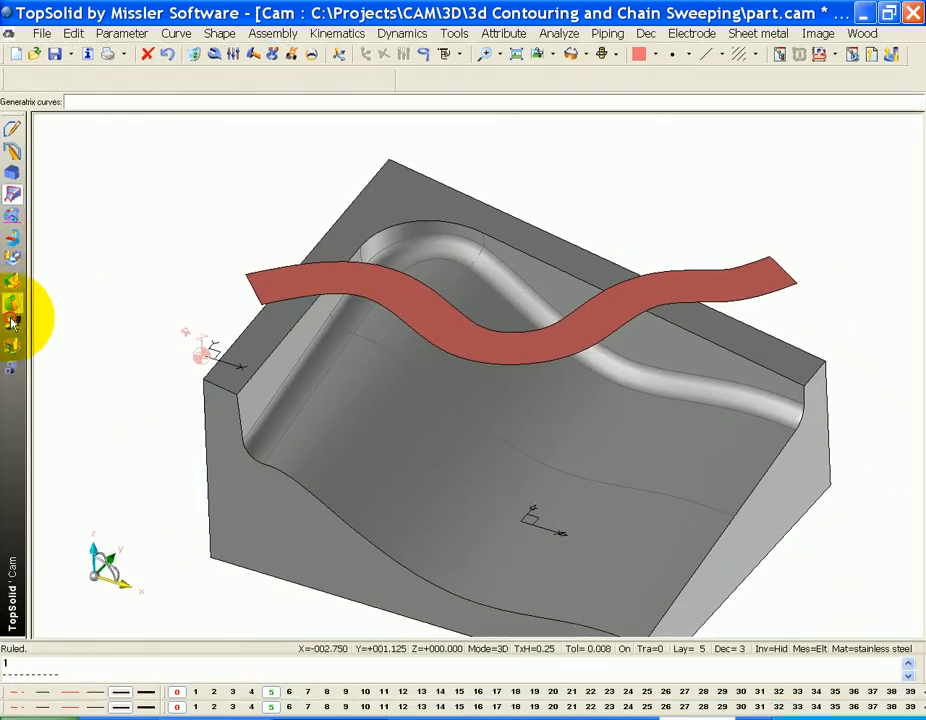
pyautogui.click(89, 80)
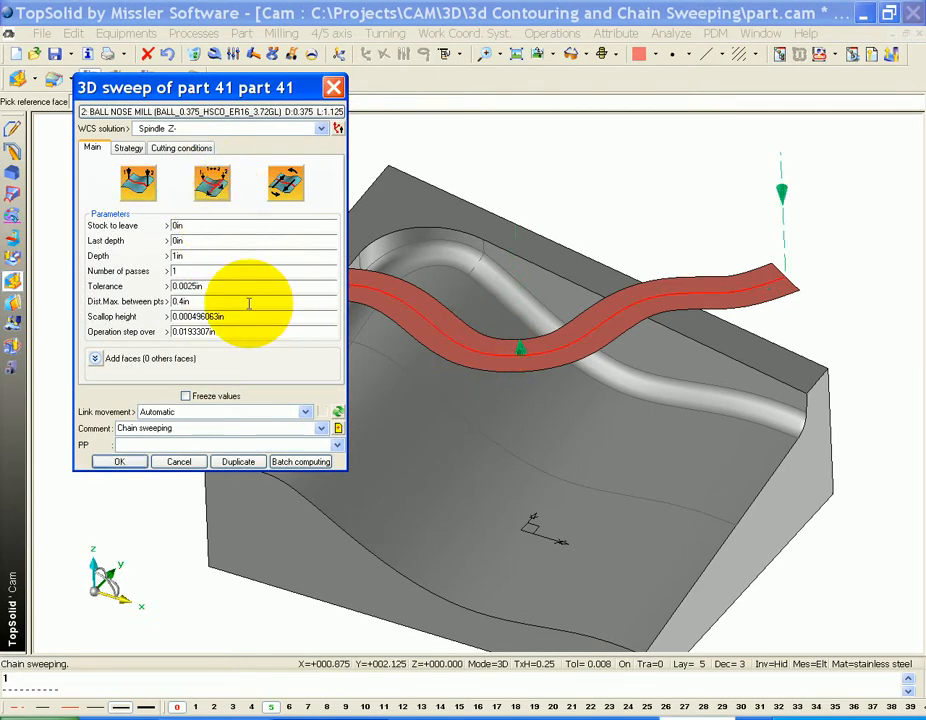
# Enable projection onto the part's top, straight wall, straight fillet and floor faces, compute the sweep, and validate it despite the machine-stroke warning.
pyautogui.click(127, 148)
pyautogui.click(145, 289)
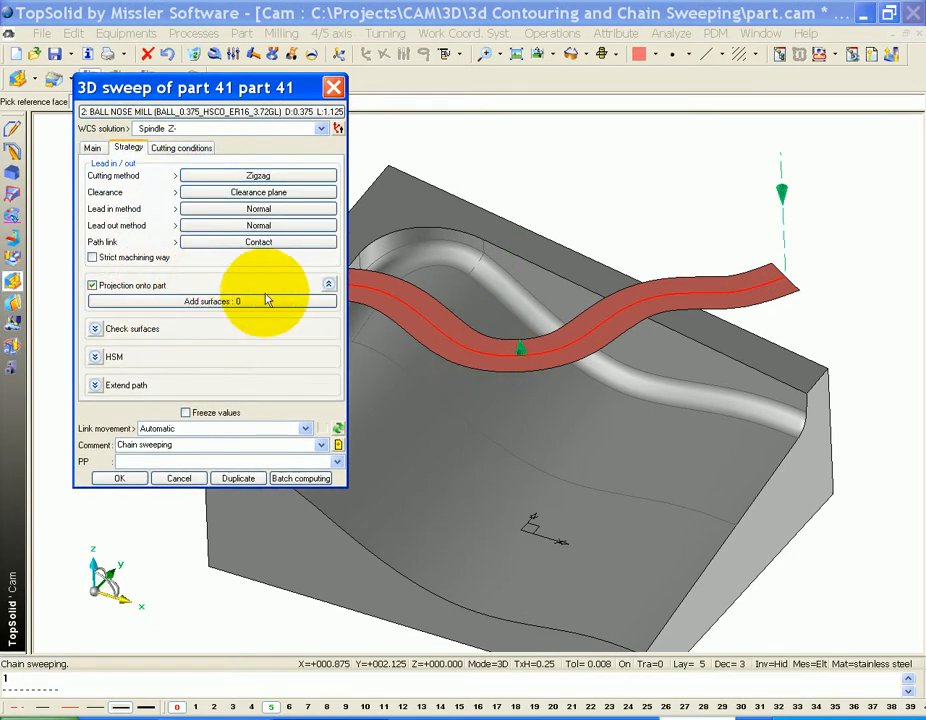
pyautogui.click(240, 300)
pyautogui.click(270, 332)
pyautogui.click(310, 340)
pyautogui.click(415, 397)
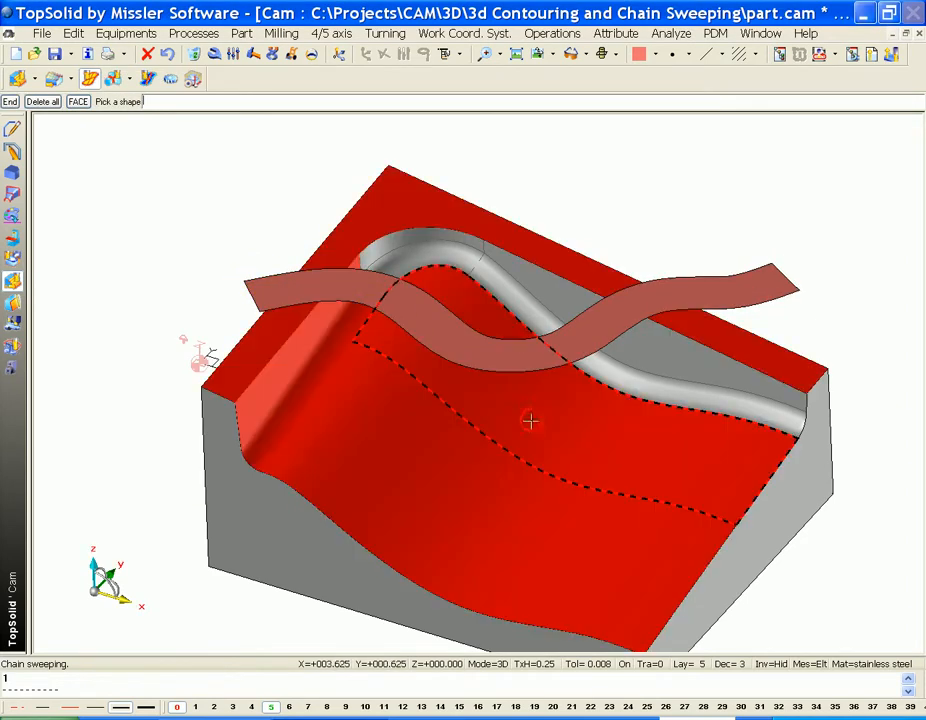
pyautogui.click(651, 375)
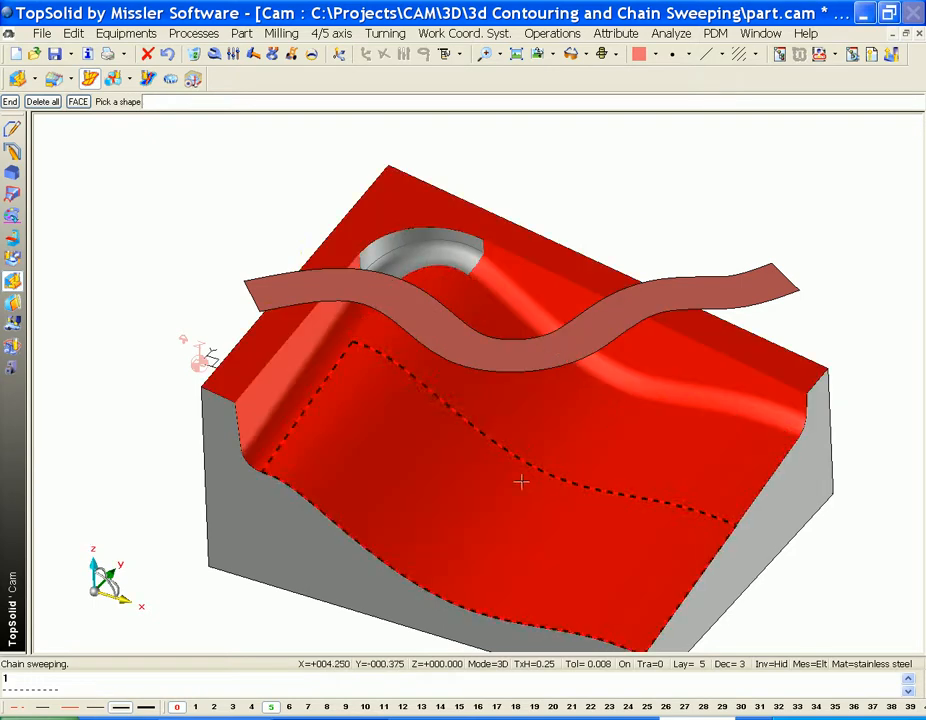
pyautogui.middleClick(196, 205)
pyautogui.middleClick(189, 327)
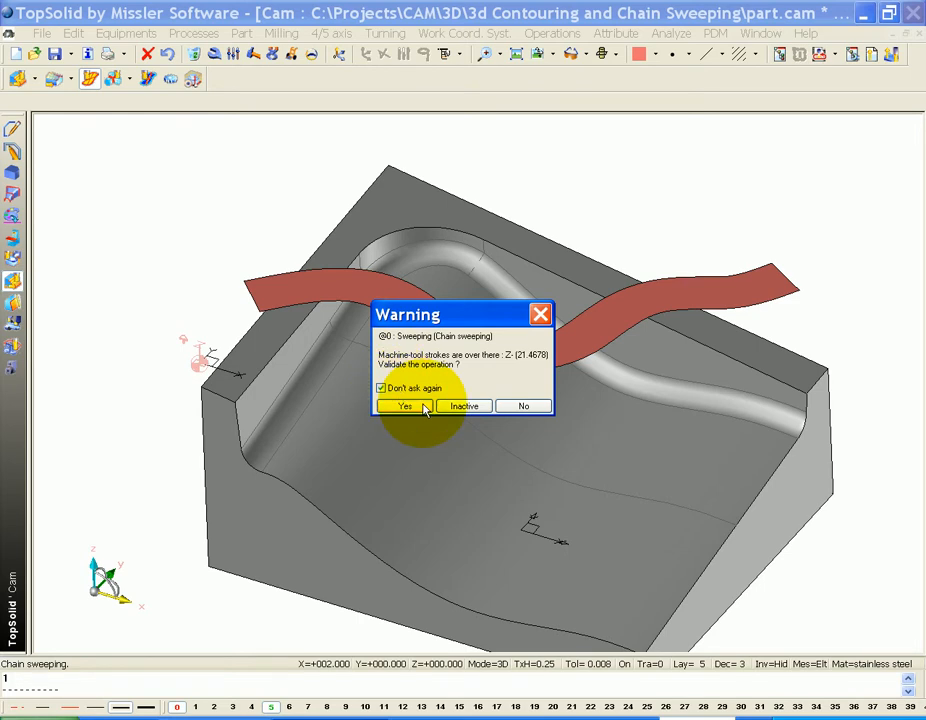
pyautogui.click(421, 407)
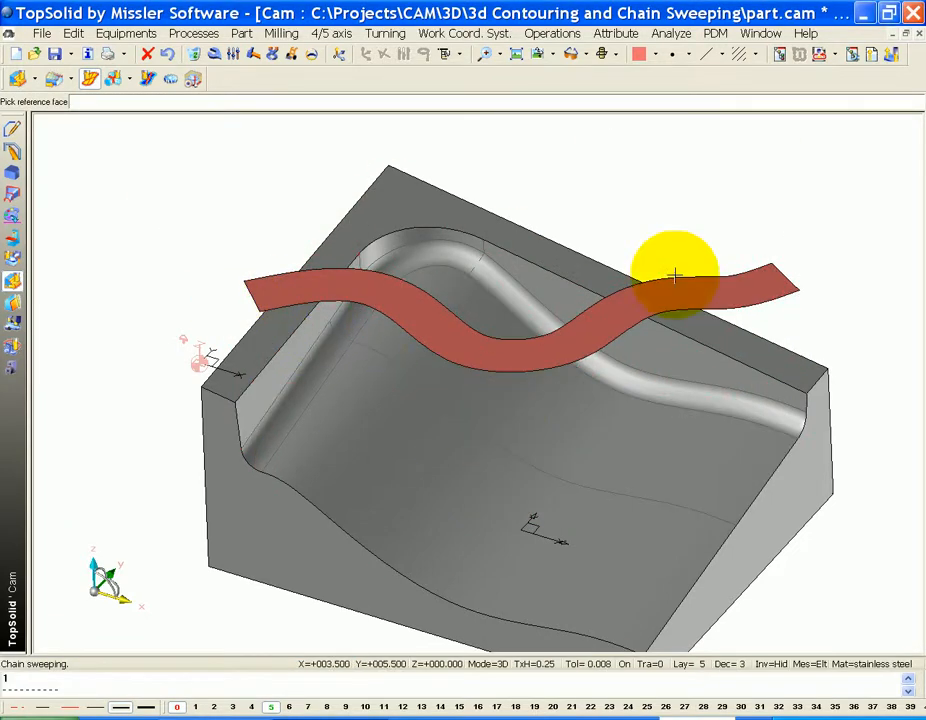
# Display the toolpath of the fourth operation, the wavy chain sweep, through the operations manager.
pyautogui.click(779, 55)
pyautogui.click(146, 197)
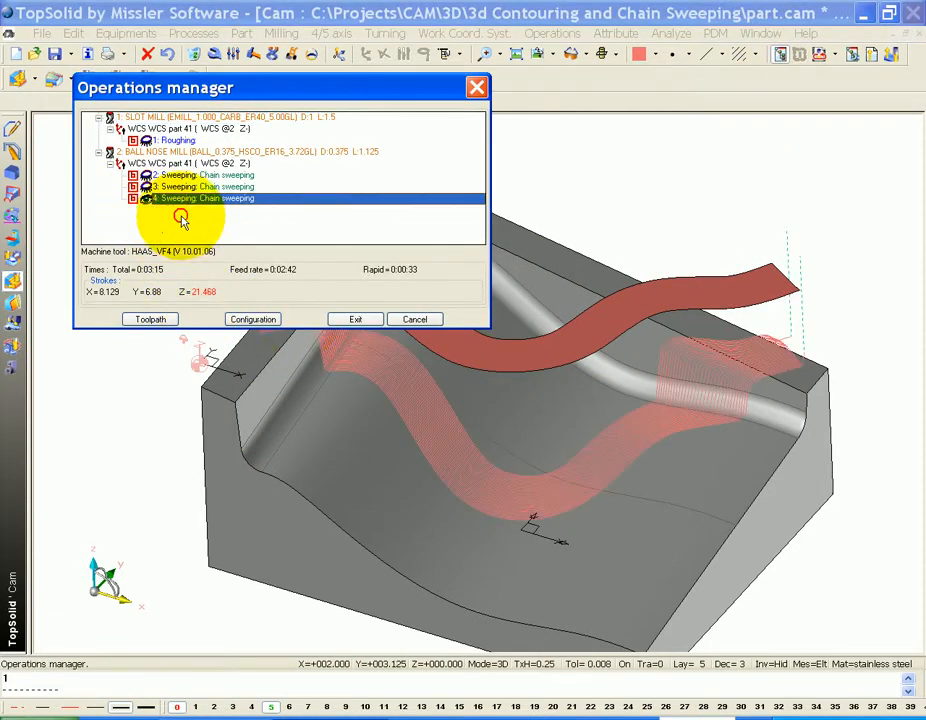
pyautogui.click(335, 322)
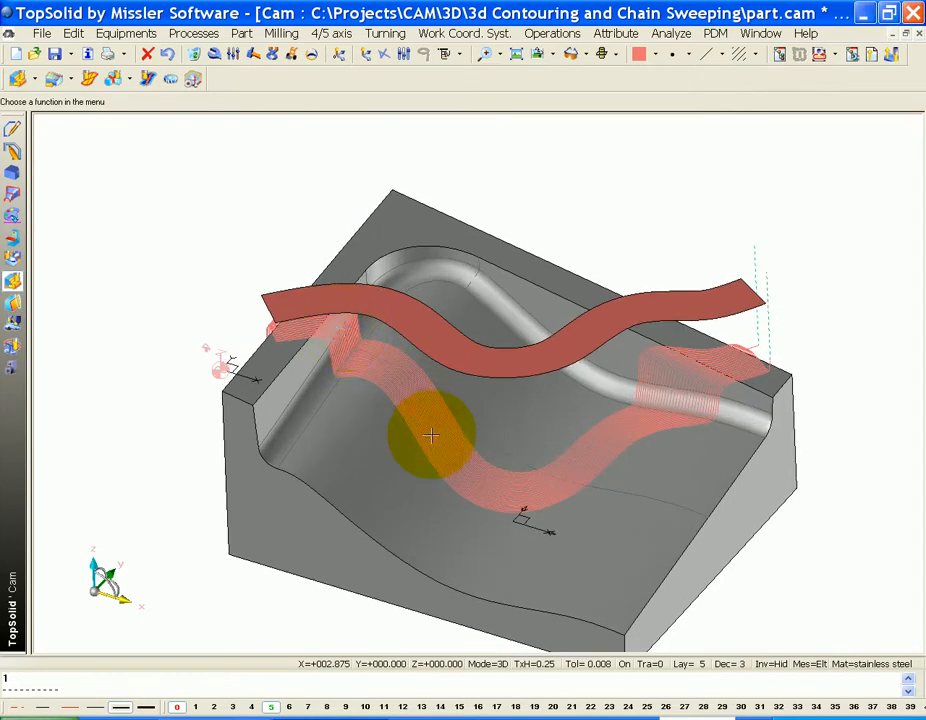